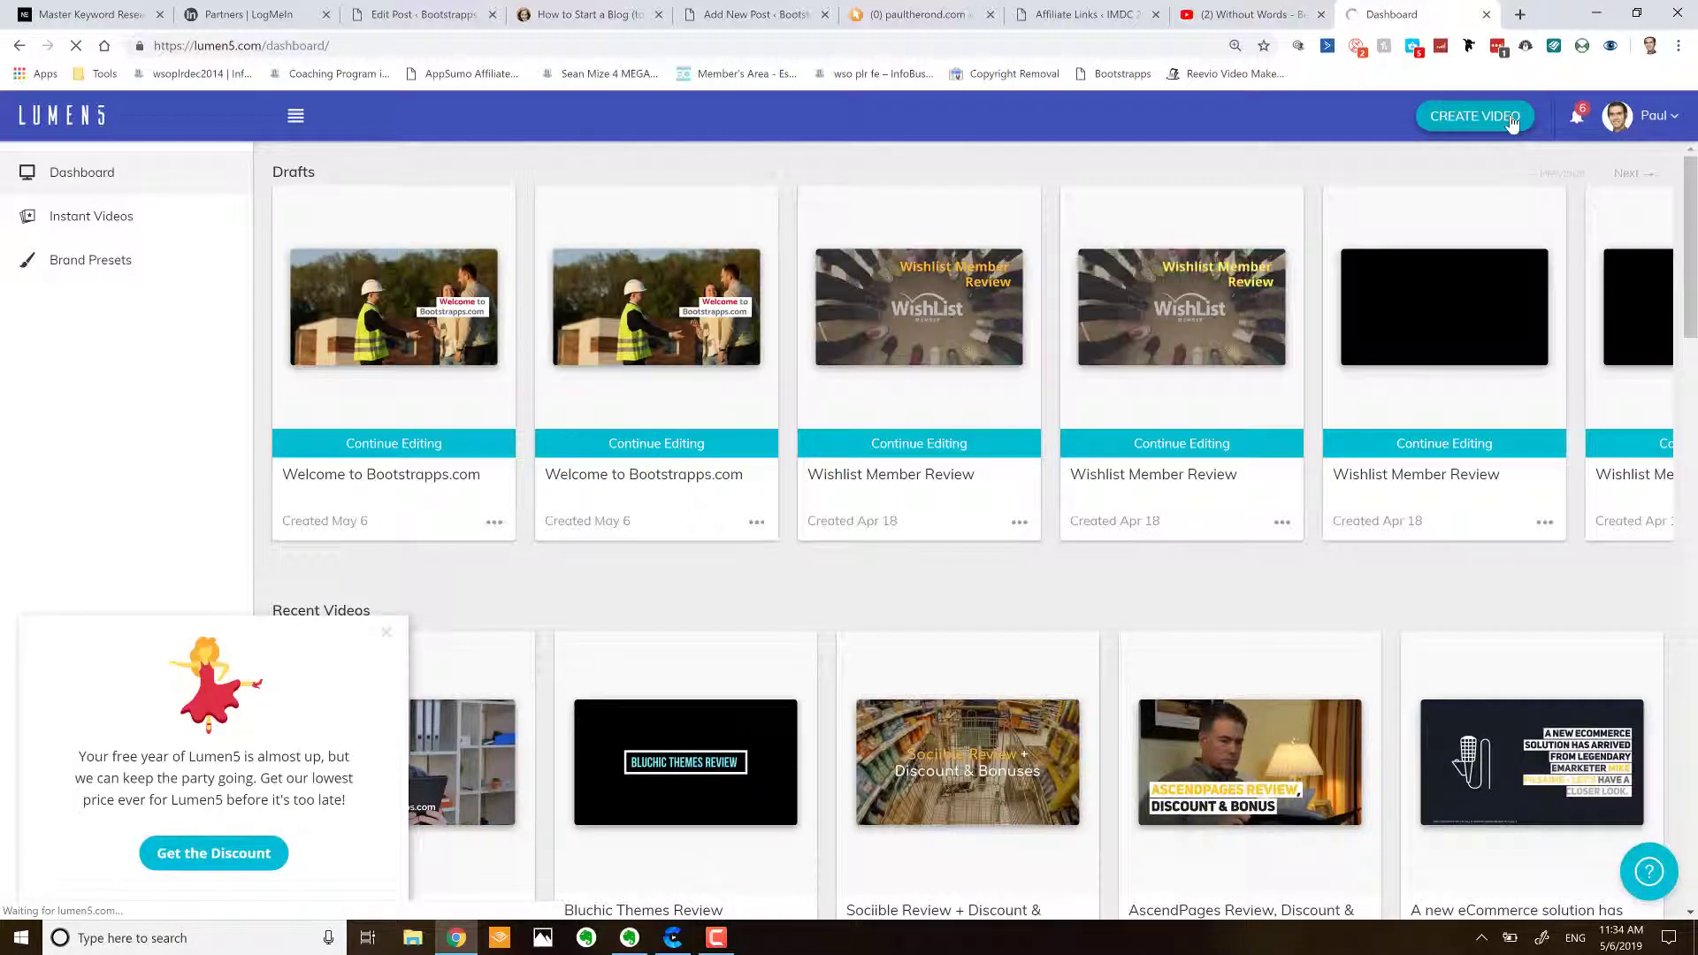
- Create a new video by pasting the blog post text into the story box and submitting it
left_click(1513, 124)
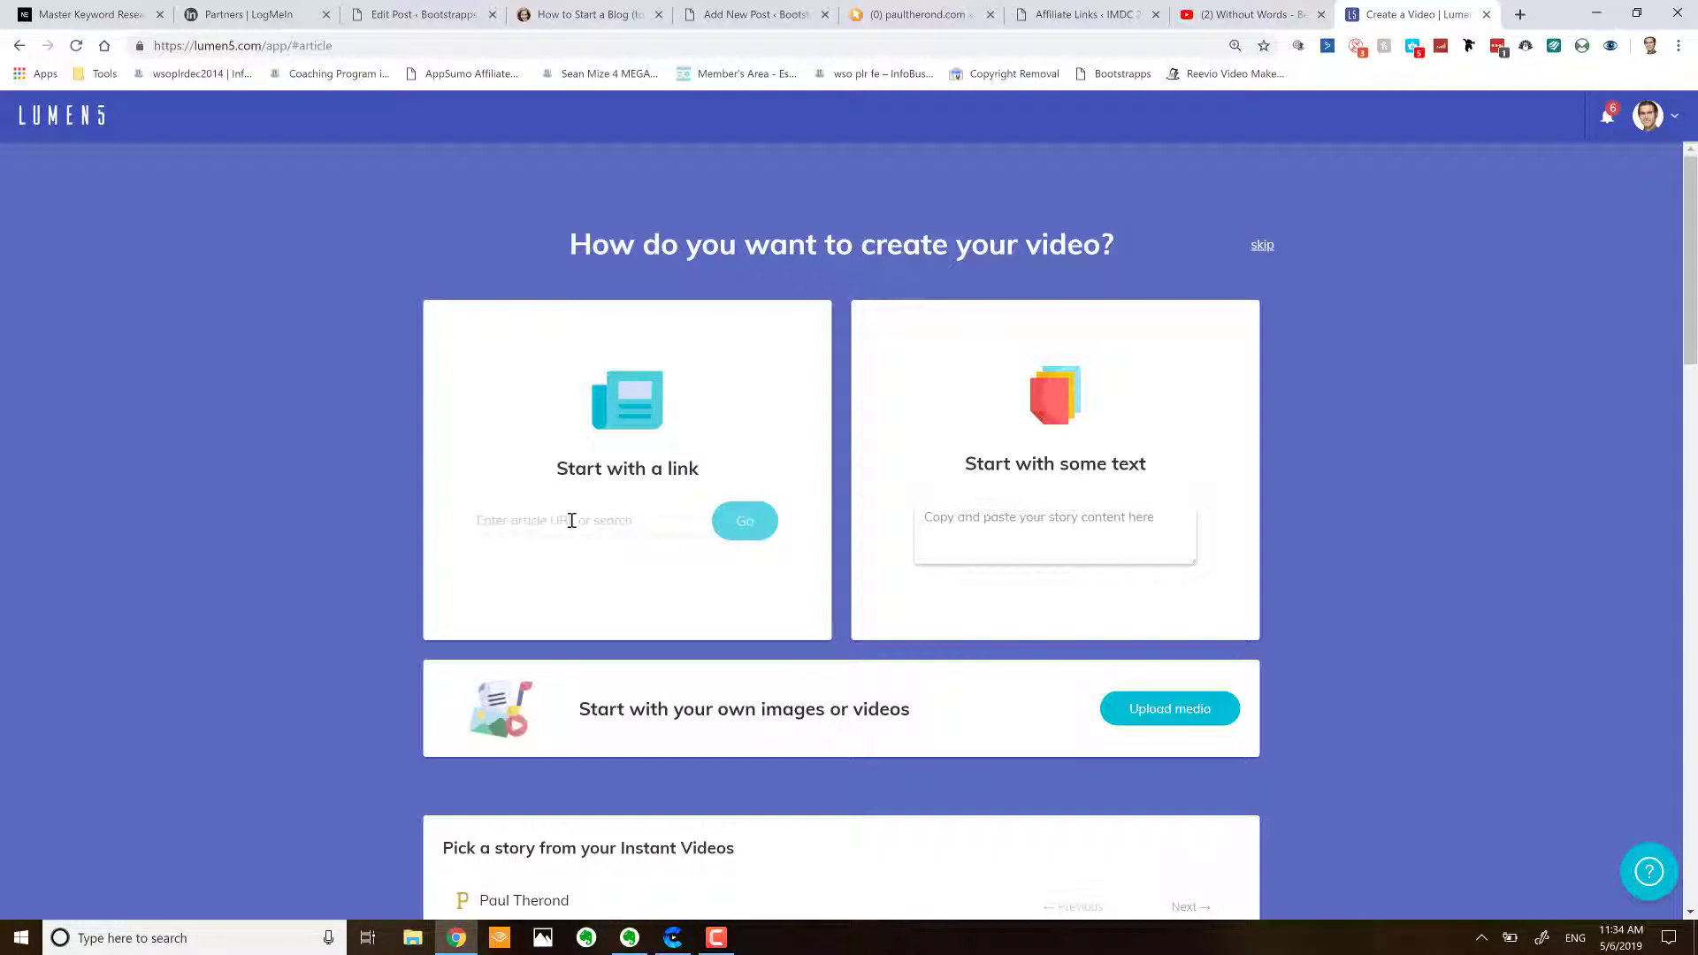
left_click(987, 531)
right_click(987, 520)
left_click(1028, 651)
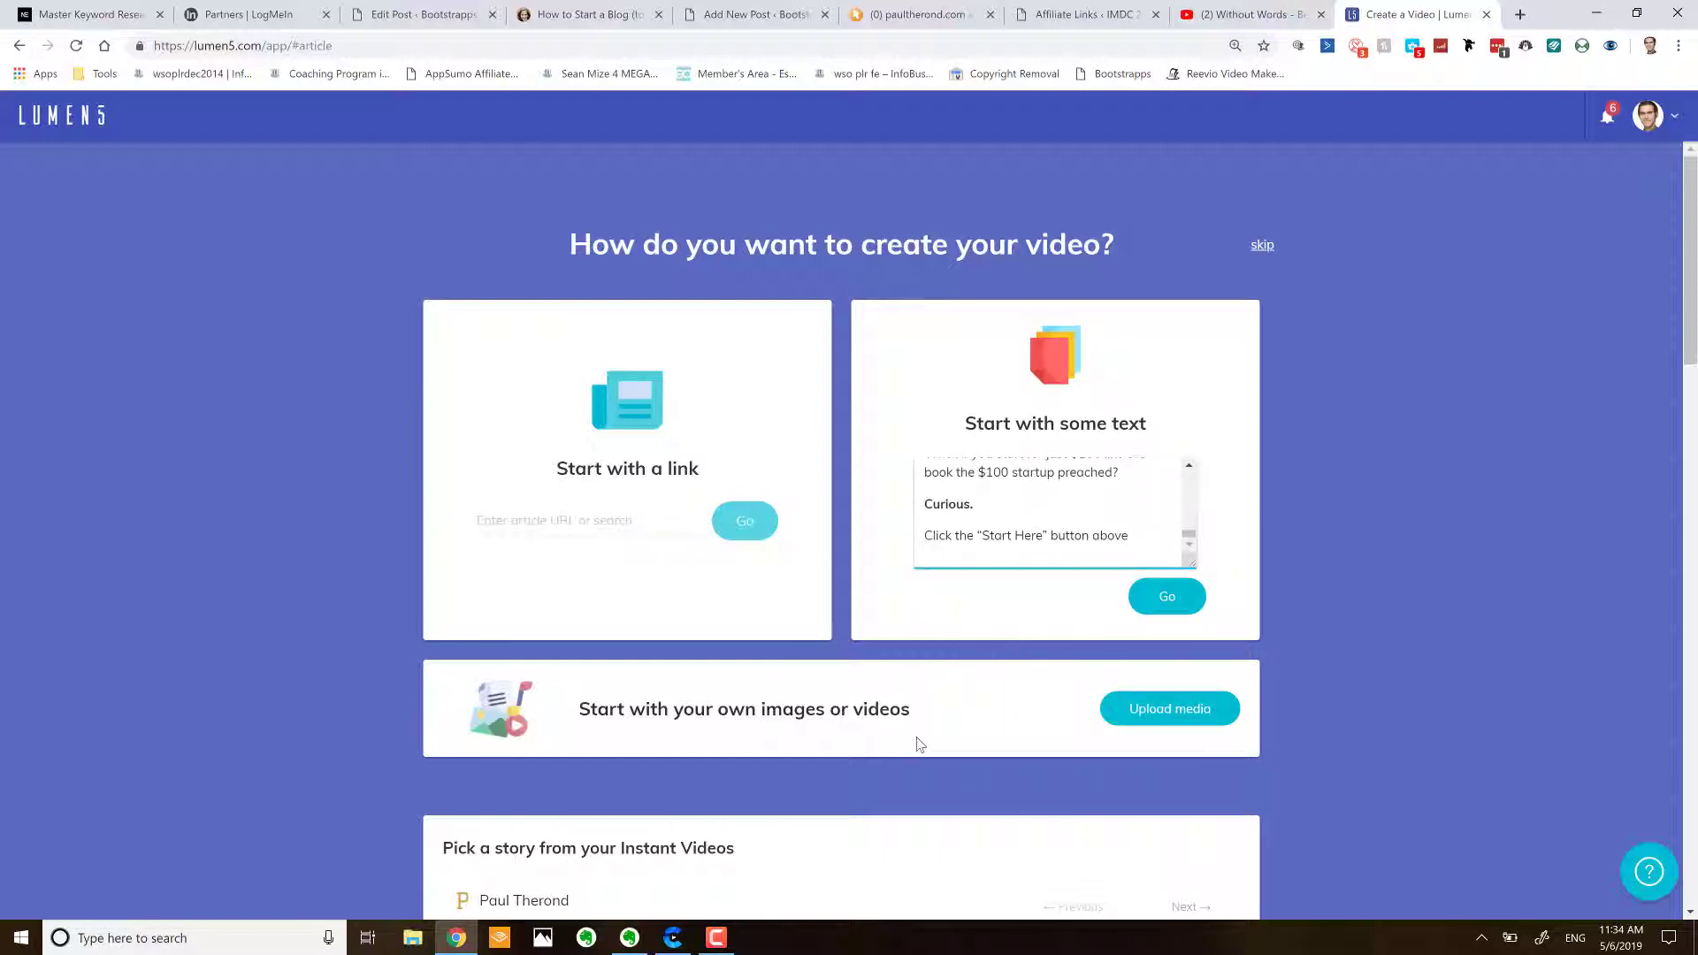
left_click(1157, 610)
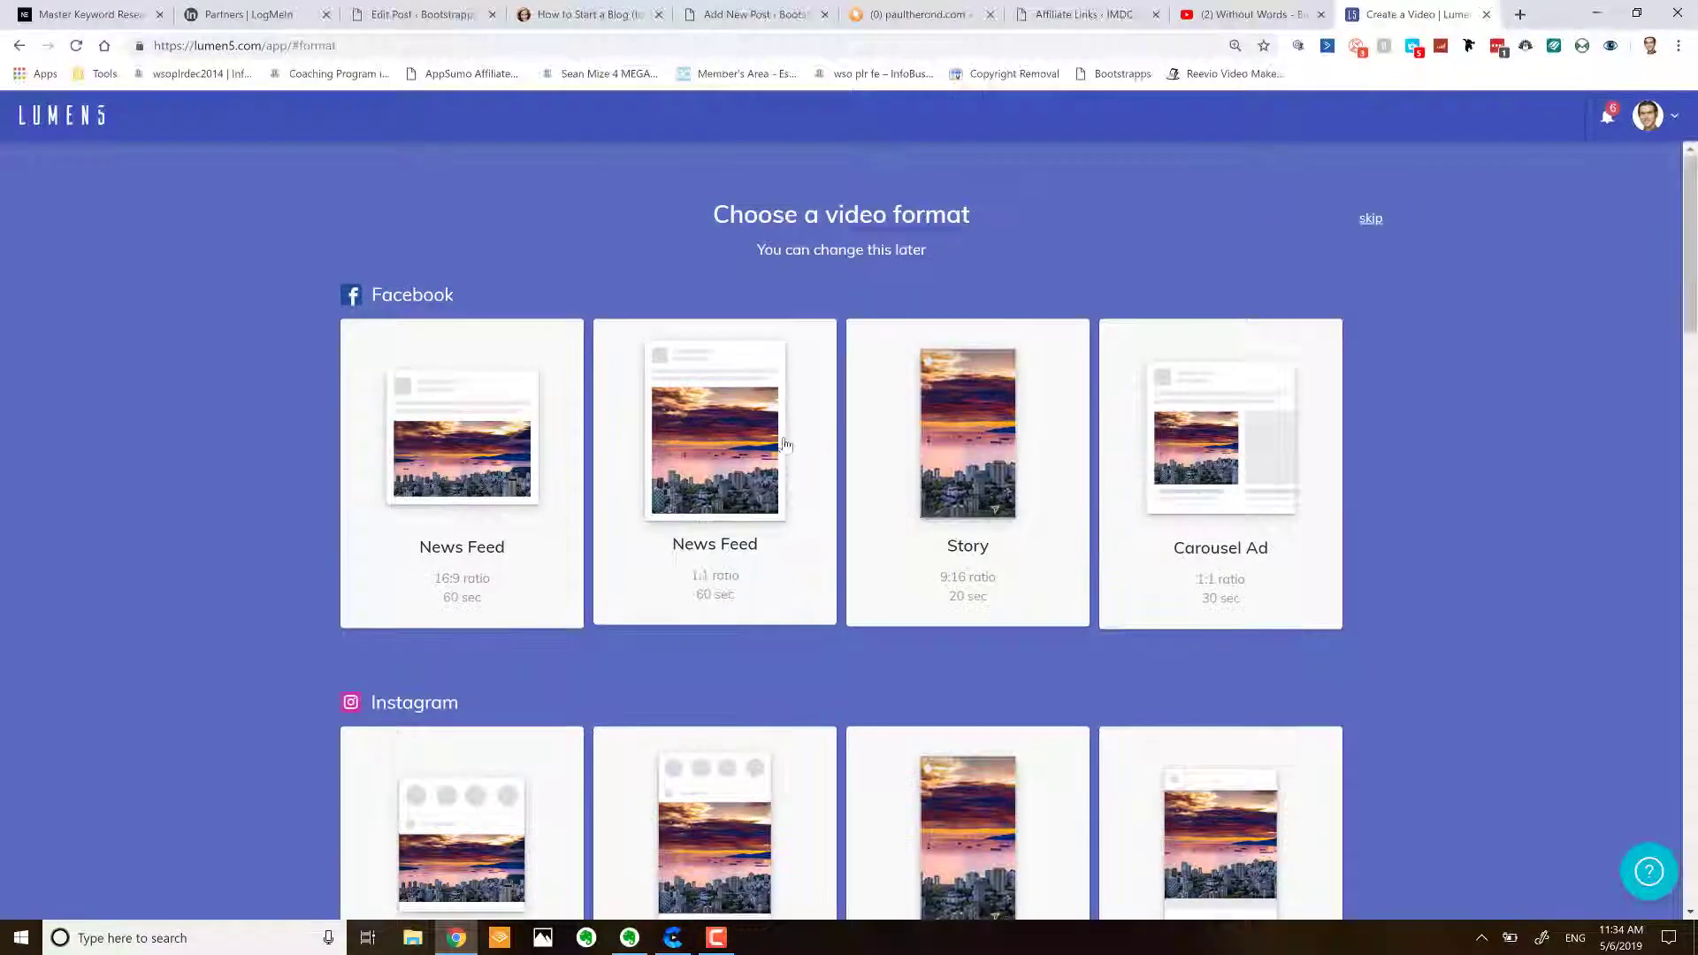
- Pick the YouTube Landscape (16:9) video format
scroll(832, 469, "down", 8)
scroll(796, 456, "down", 9)
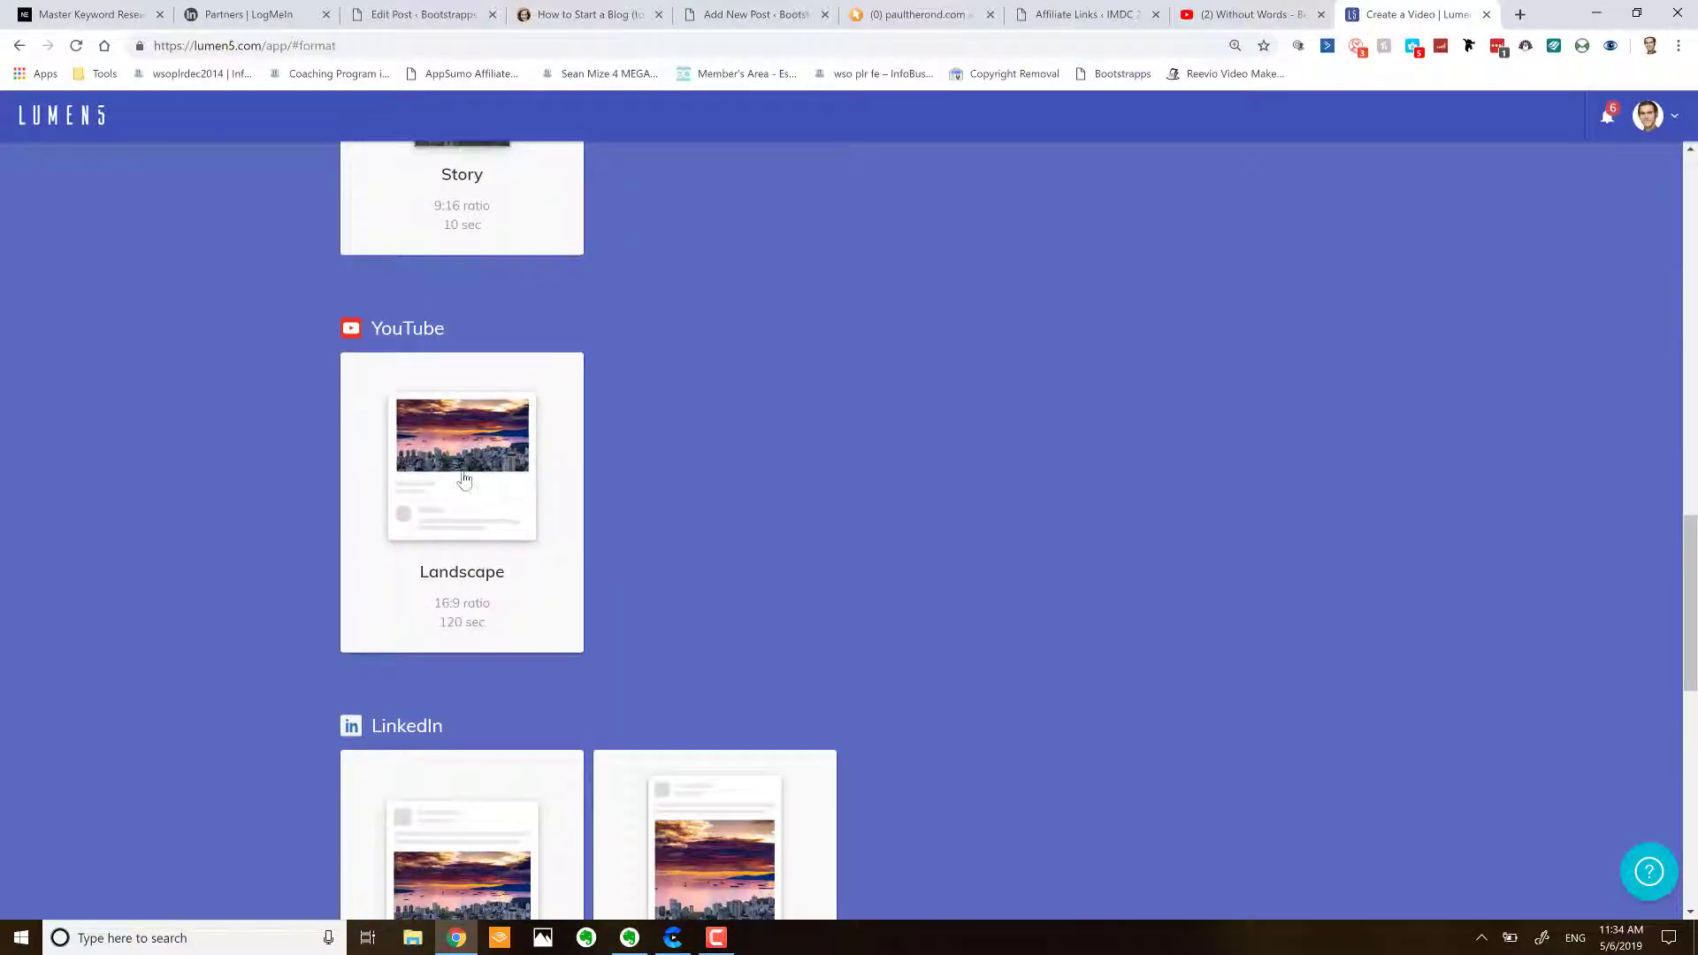
scroll(731, 500, "down", 6)
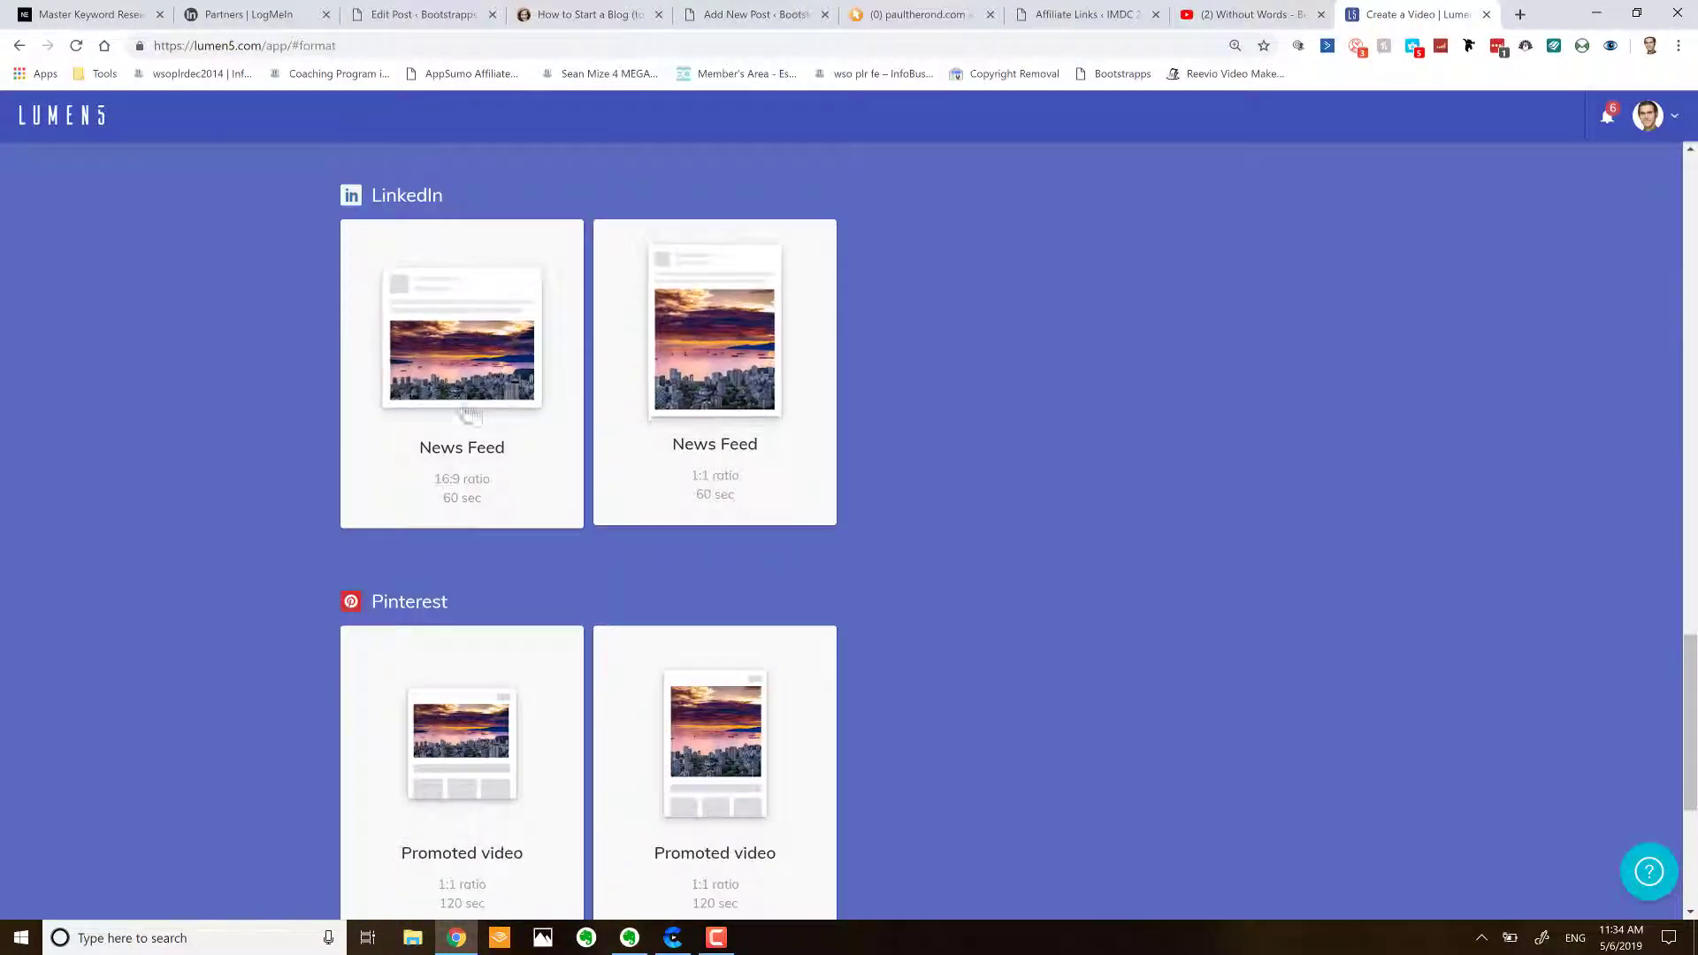
scroll(731, 500, "down", 4)
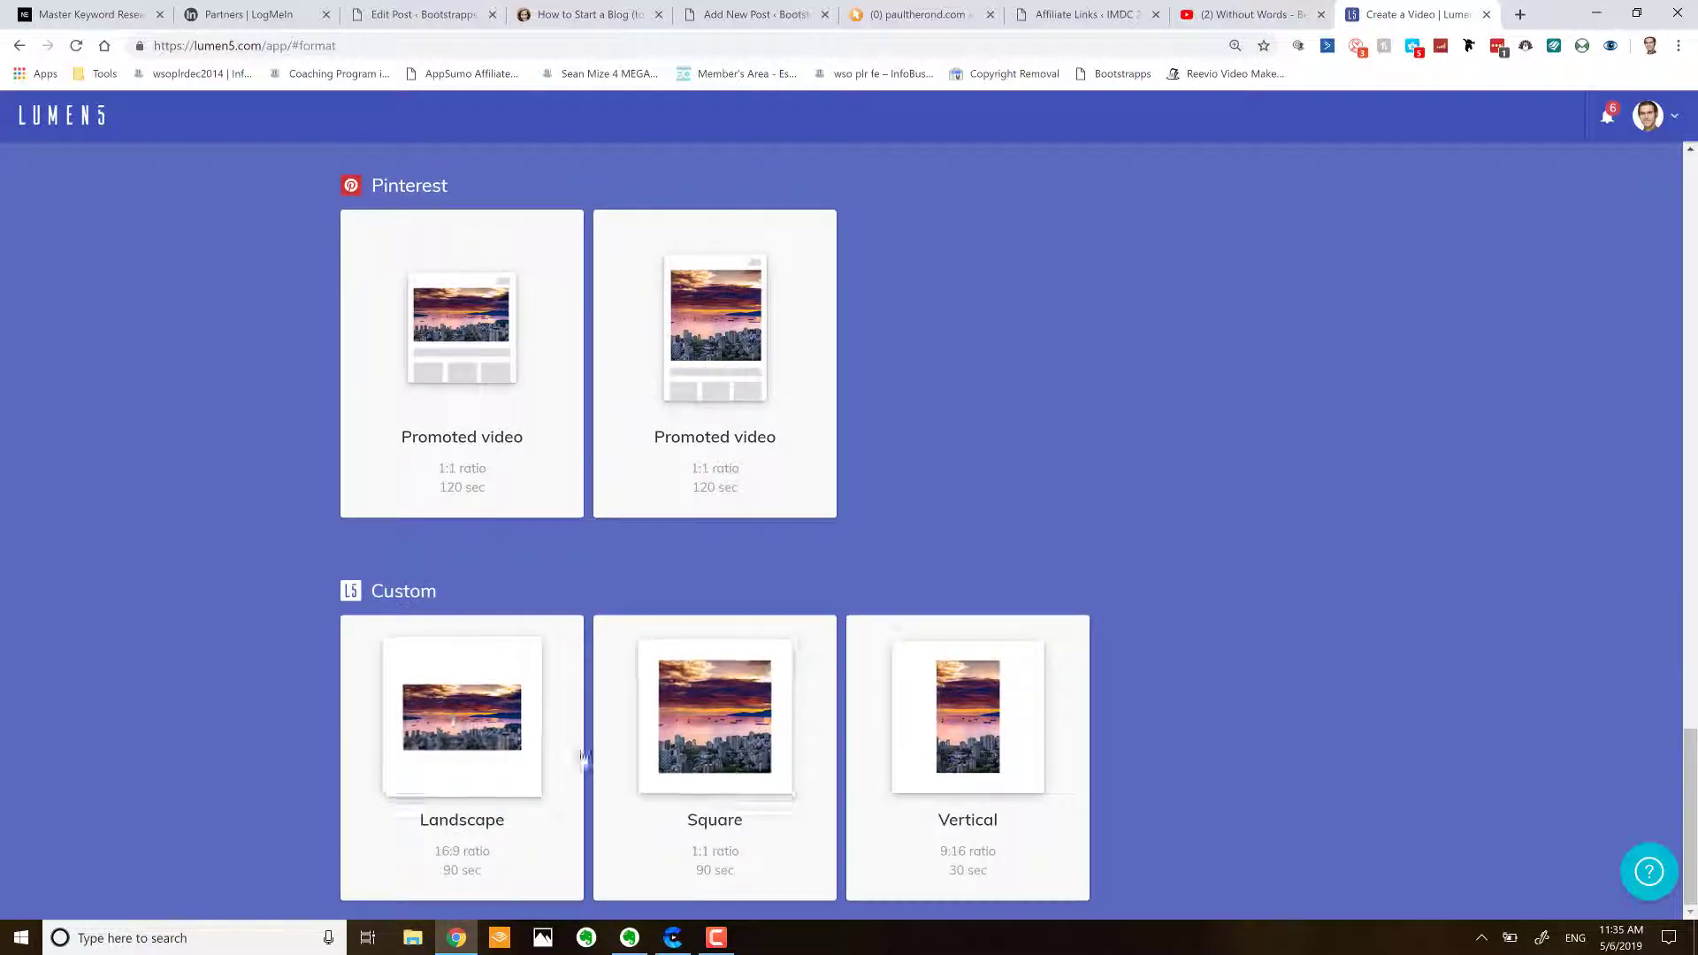
scroll(724, 662, "up", 10)
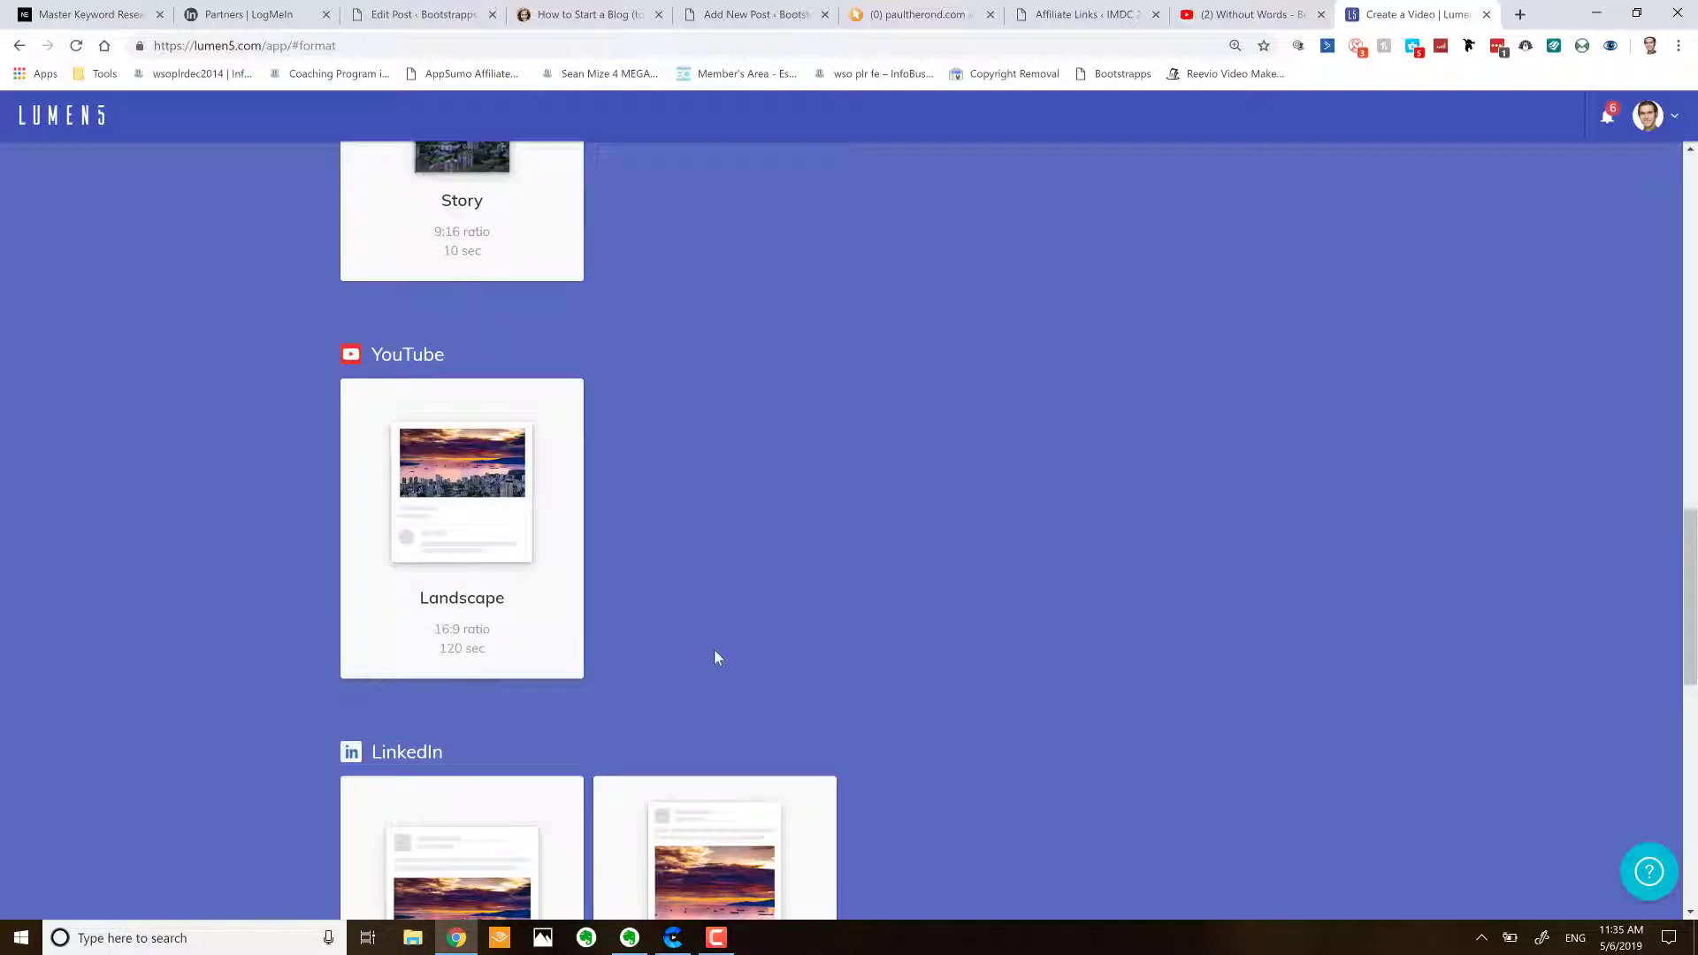
left_click(459, 504)
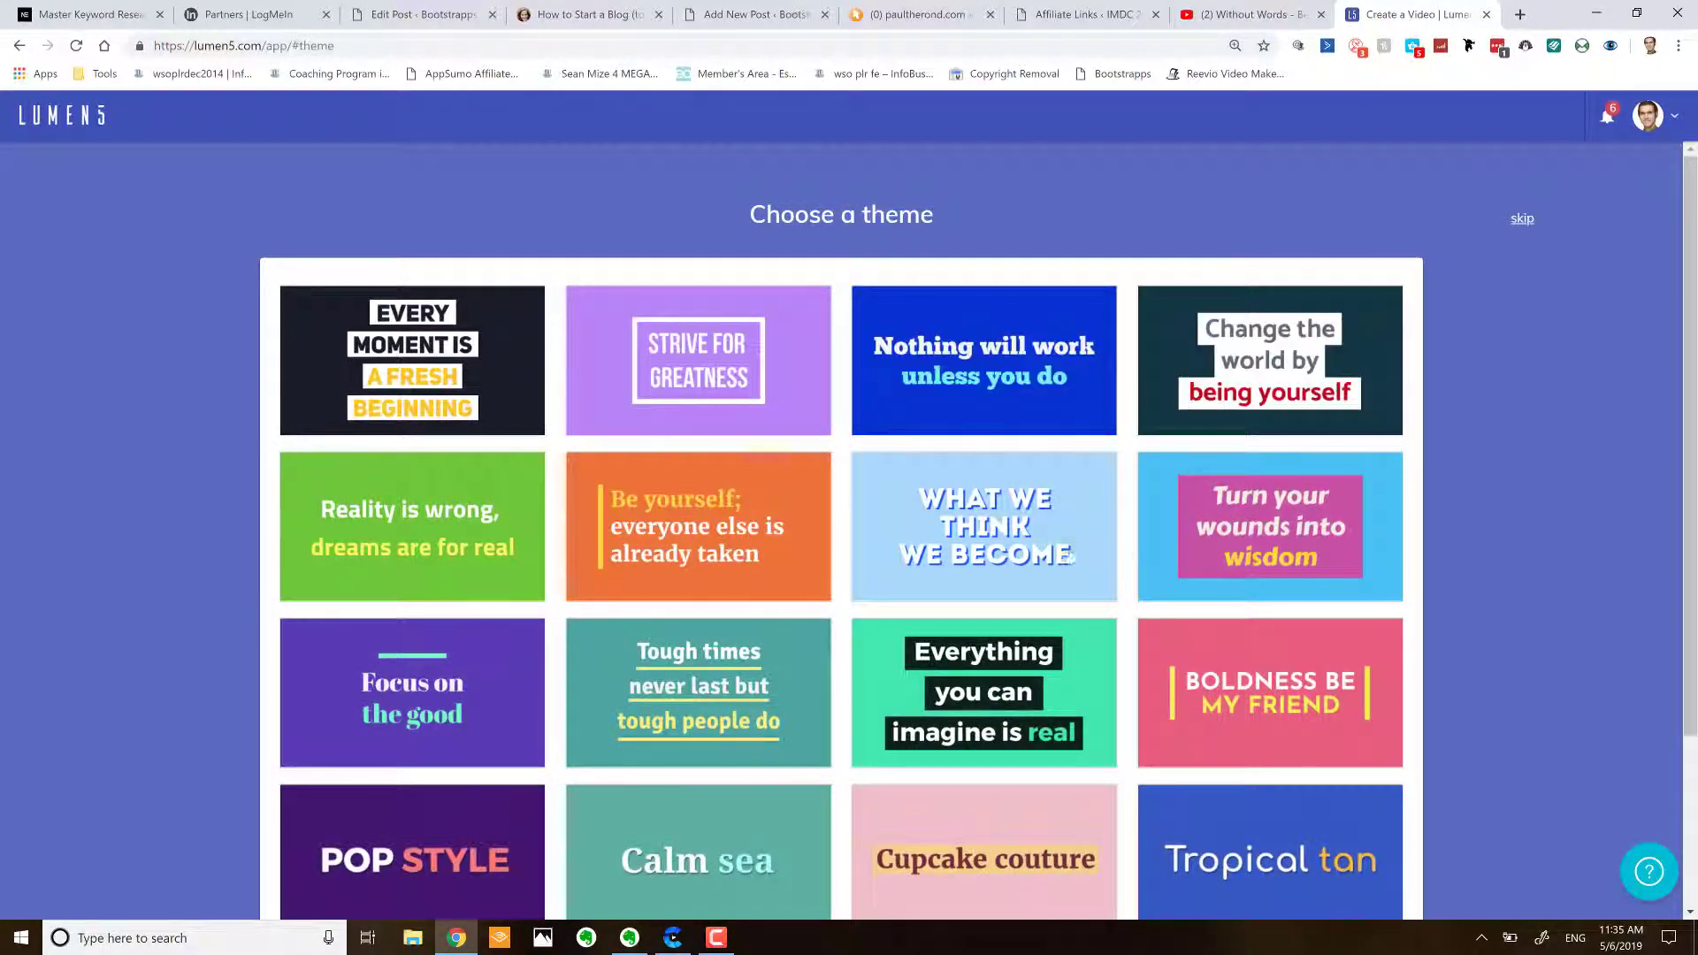
- Choose the 'Change the world by being yourself' theme card to build the video
scroll(994, 564, "down", 3)
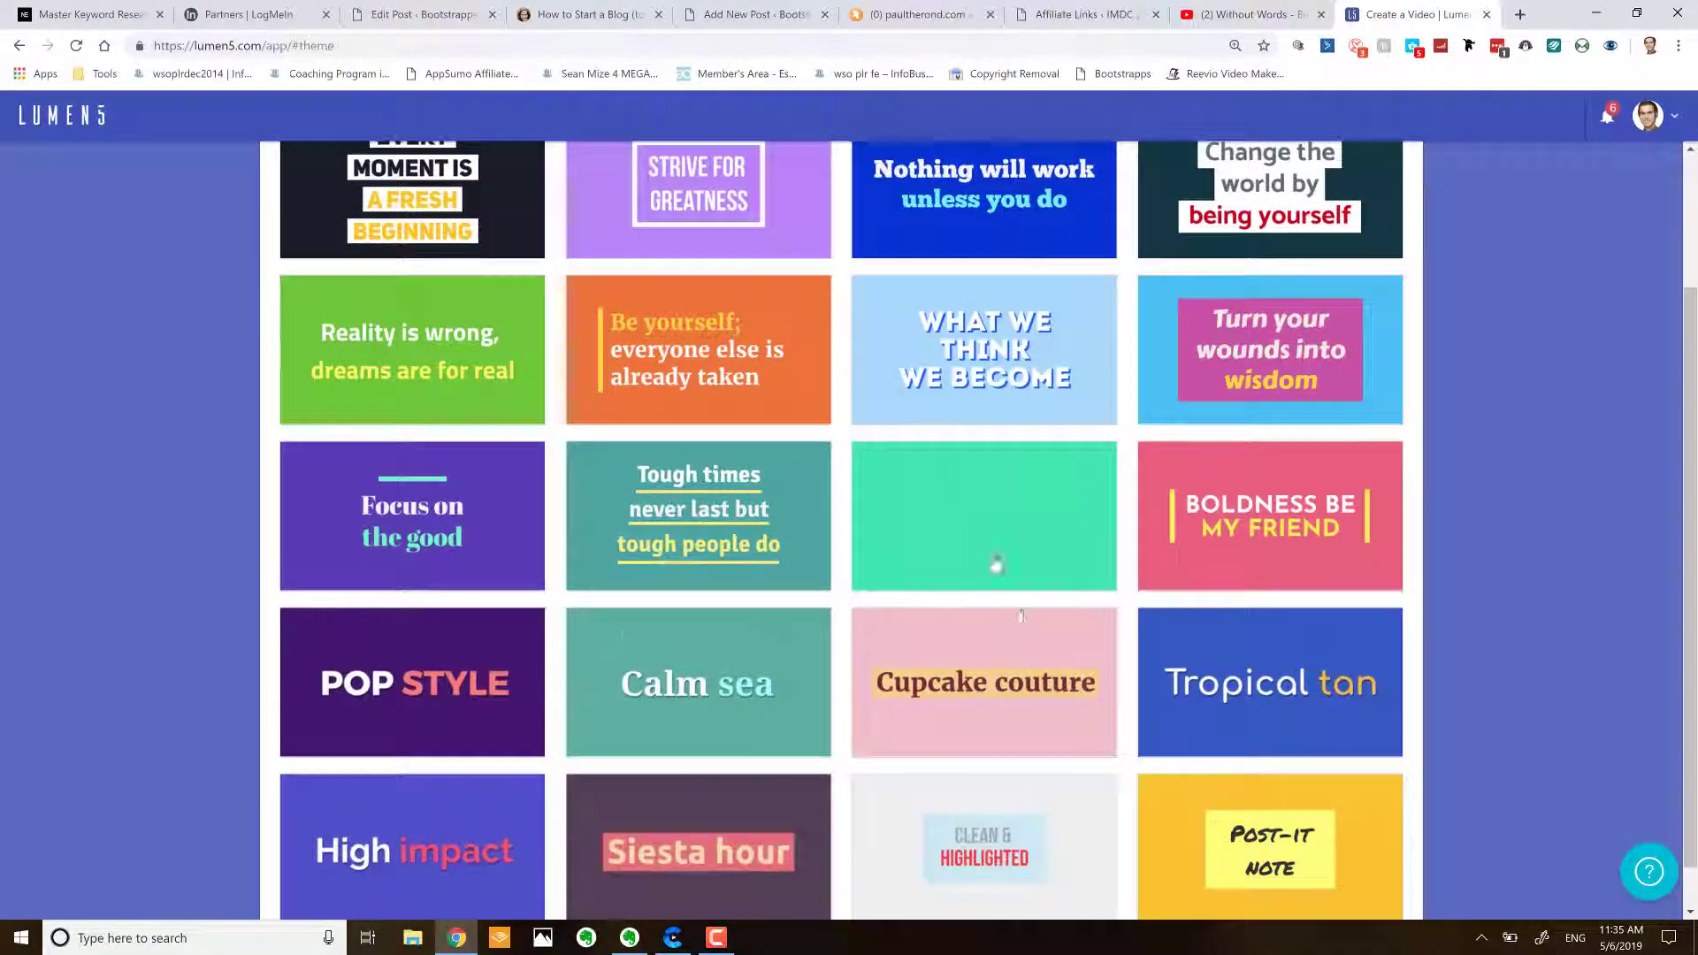
scroll(996, 571, "up", 3)
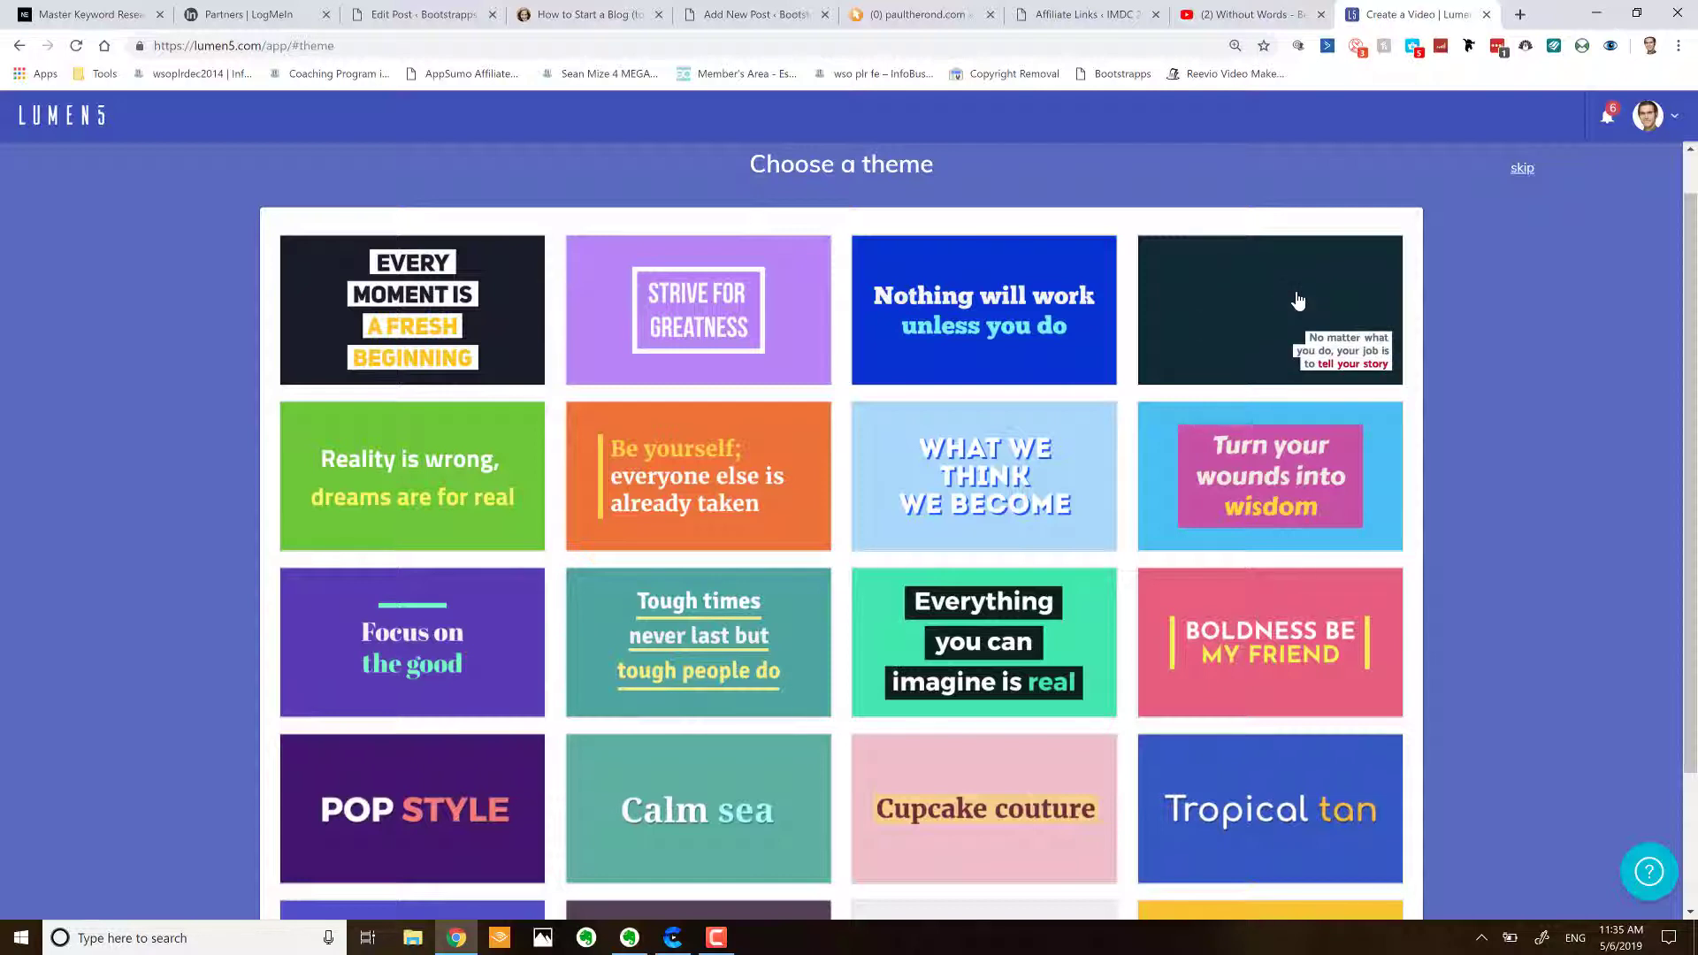
left_click(1299, 299)
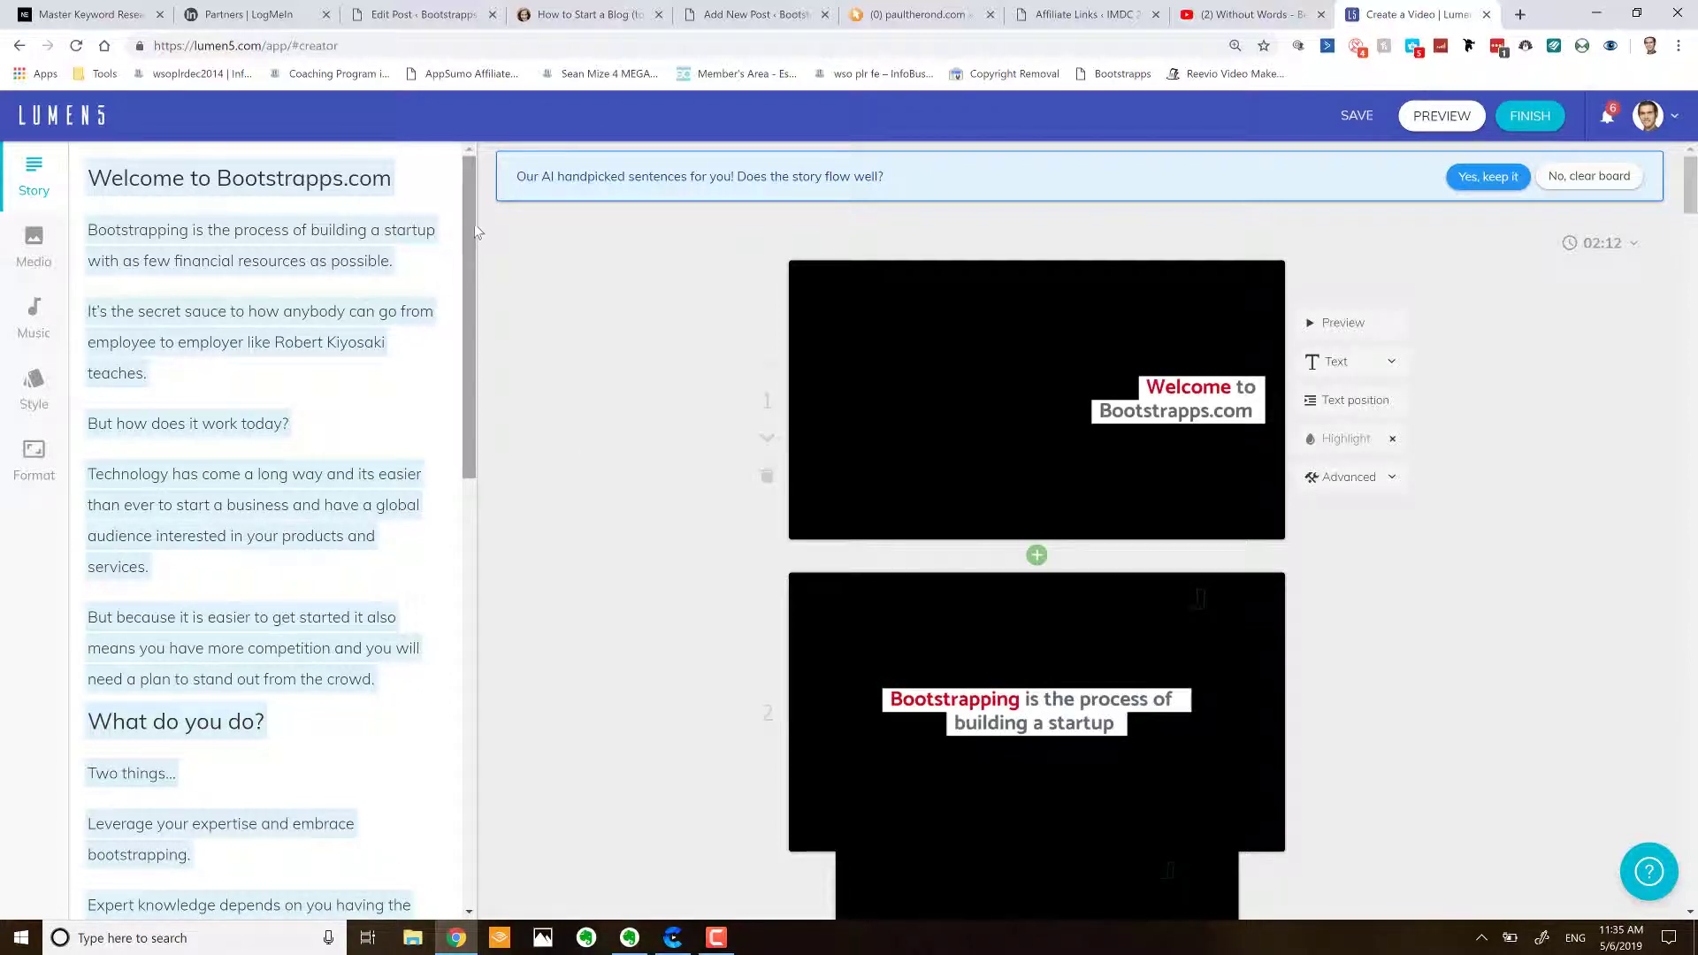
- Scroll through the generated story scenes in the Story panel
scroll(474, 225, "down", 5)
scroll(265, 531, "down", 5)
scroll(266, 531, "up", 5)
scroll(265, 531, "up", 6)
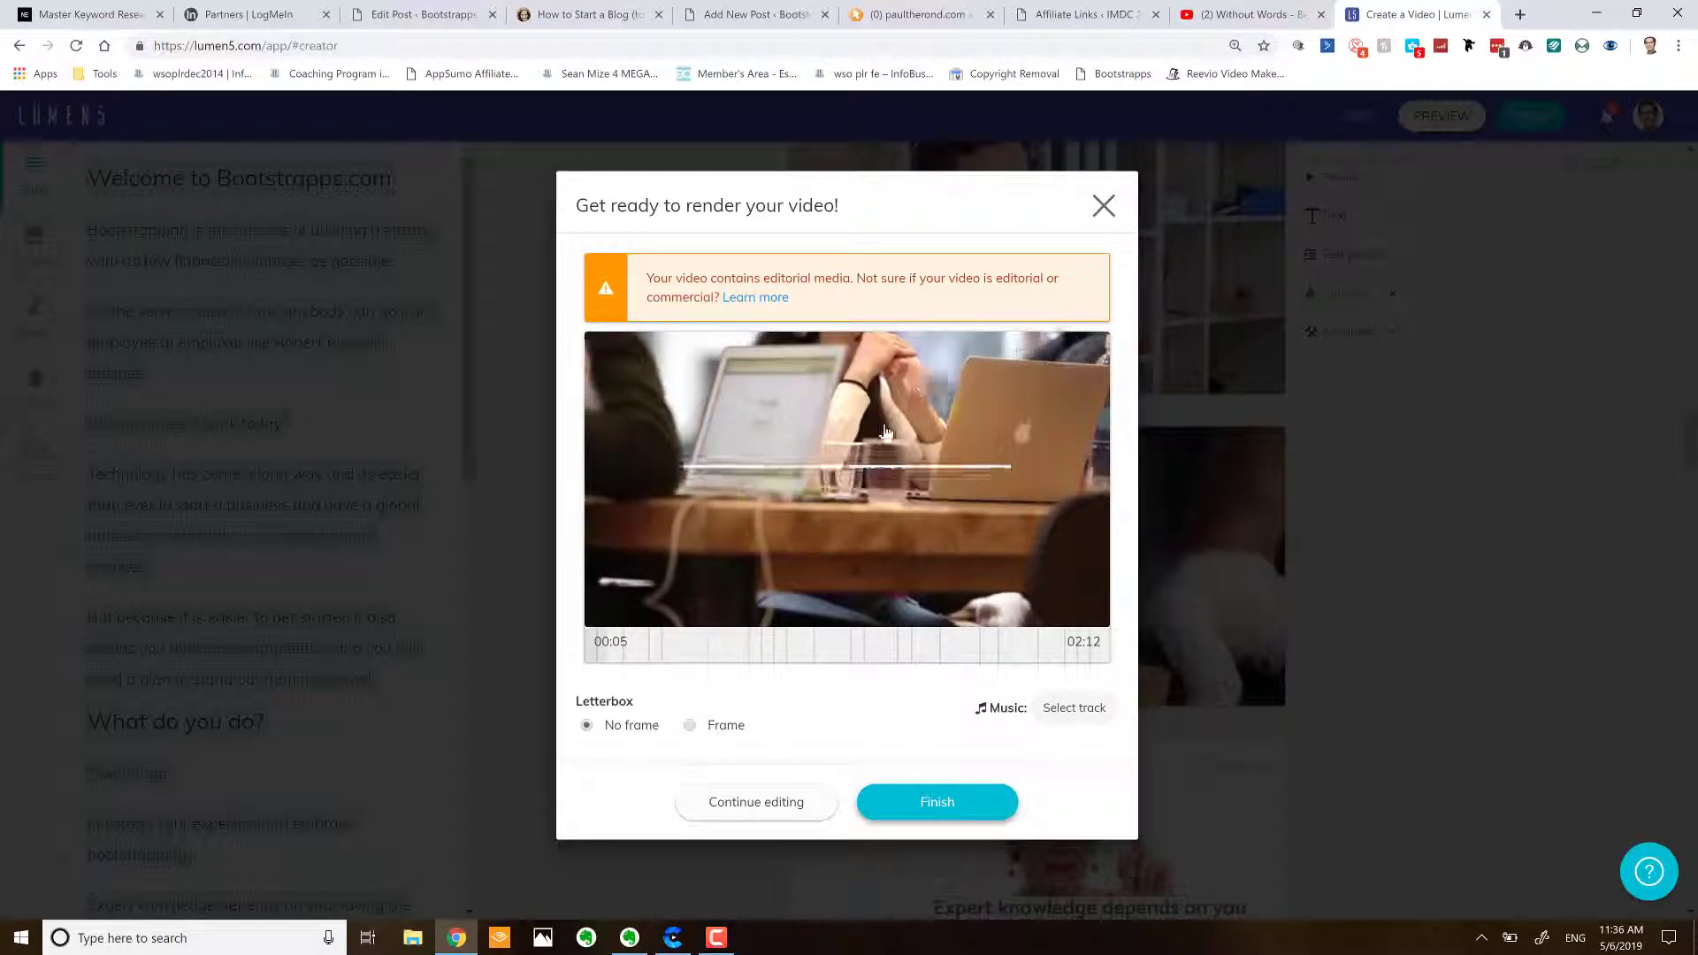
- Select the Frame option for top and bottom messages, then go to music track selection
left_click(690, 726)
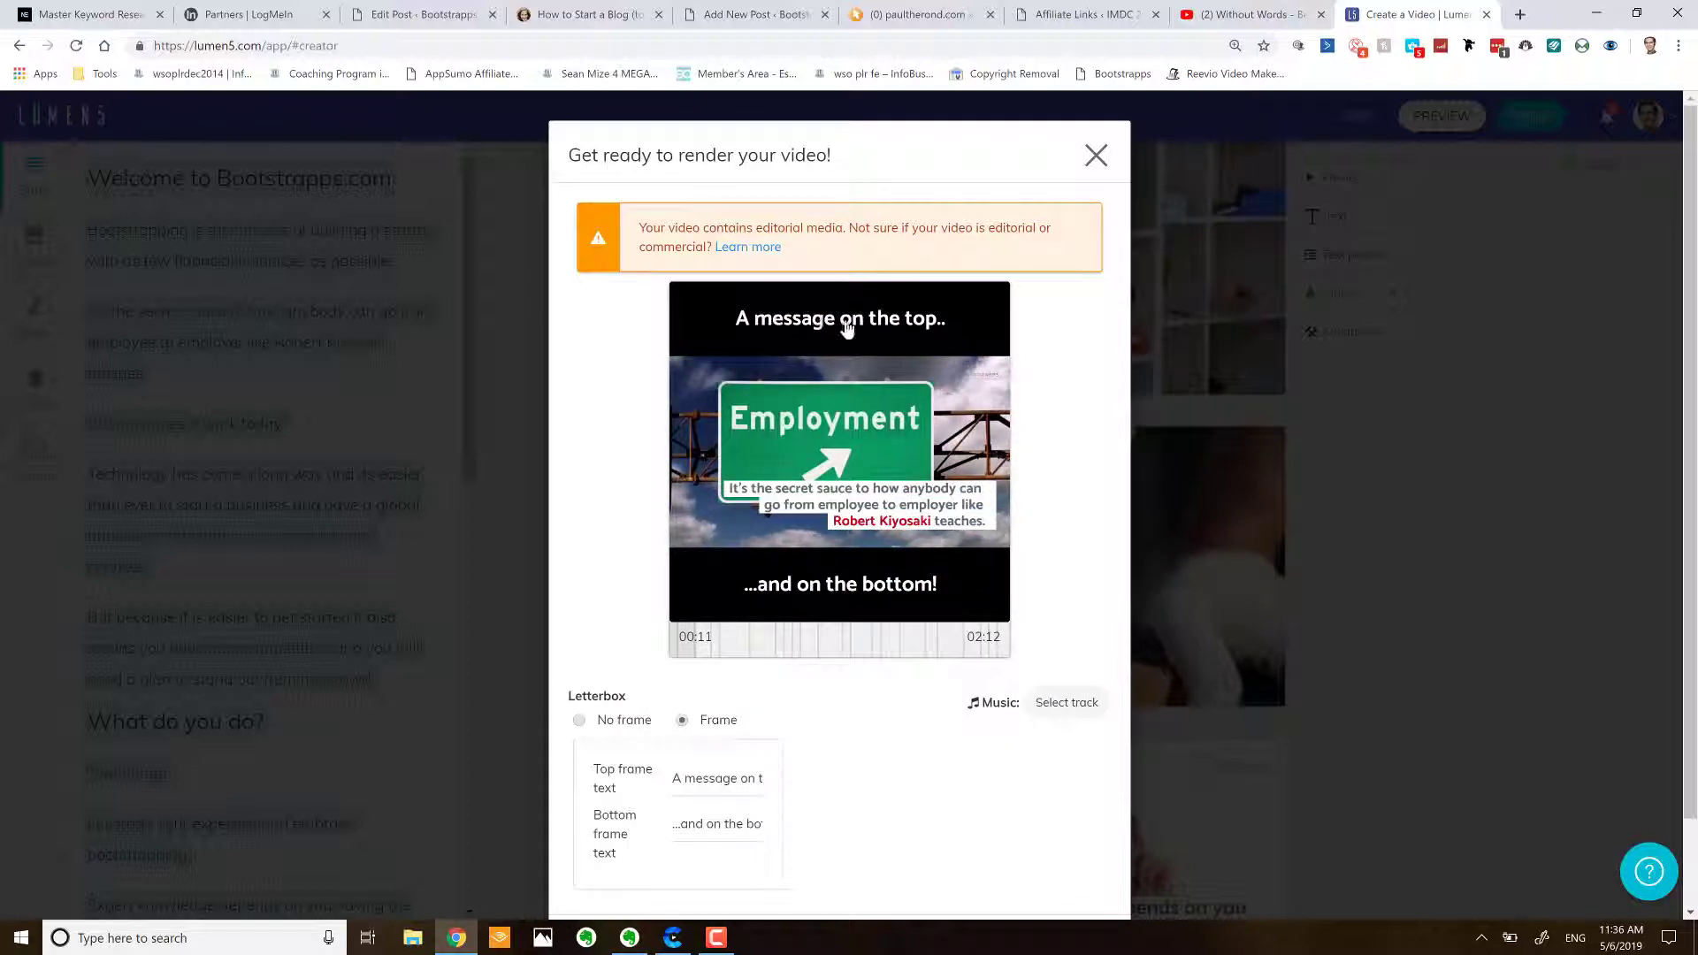
scroll(868, 348, "down", 2)
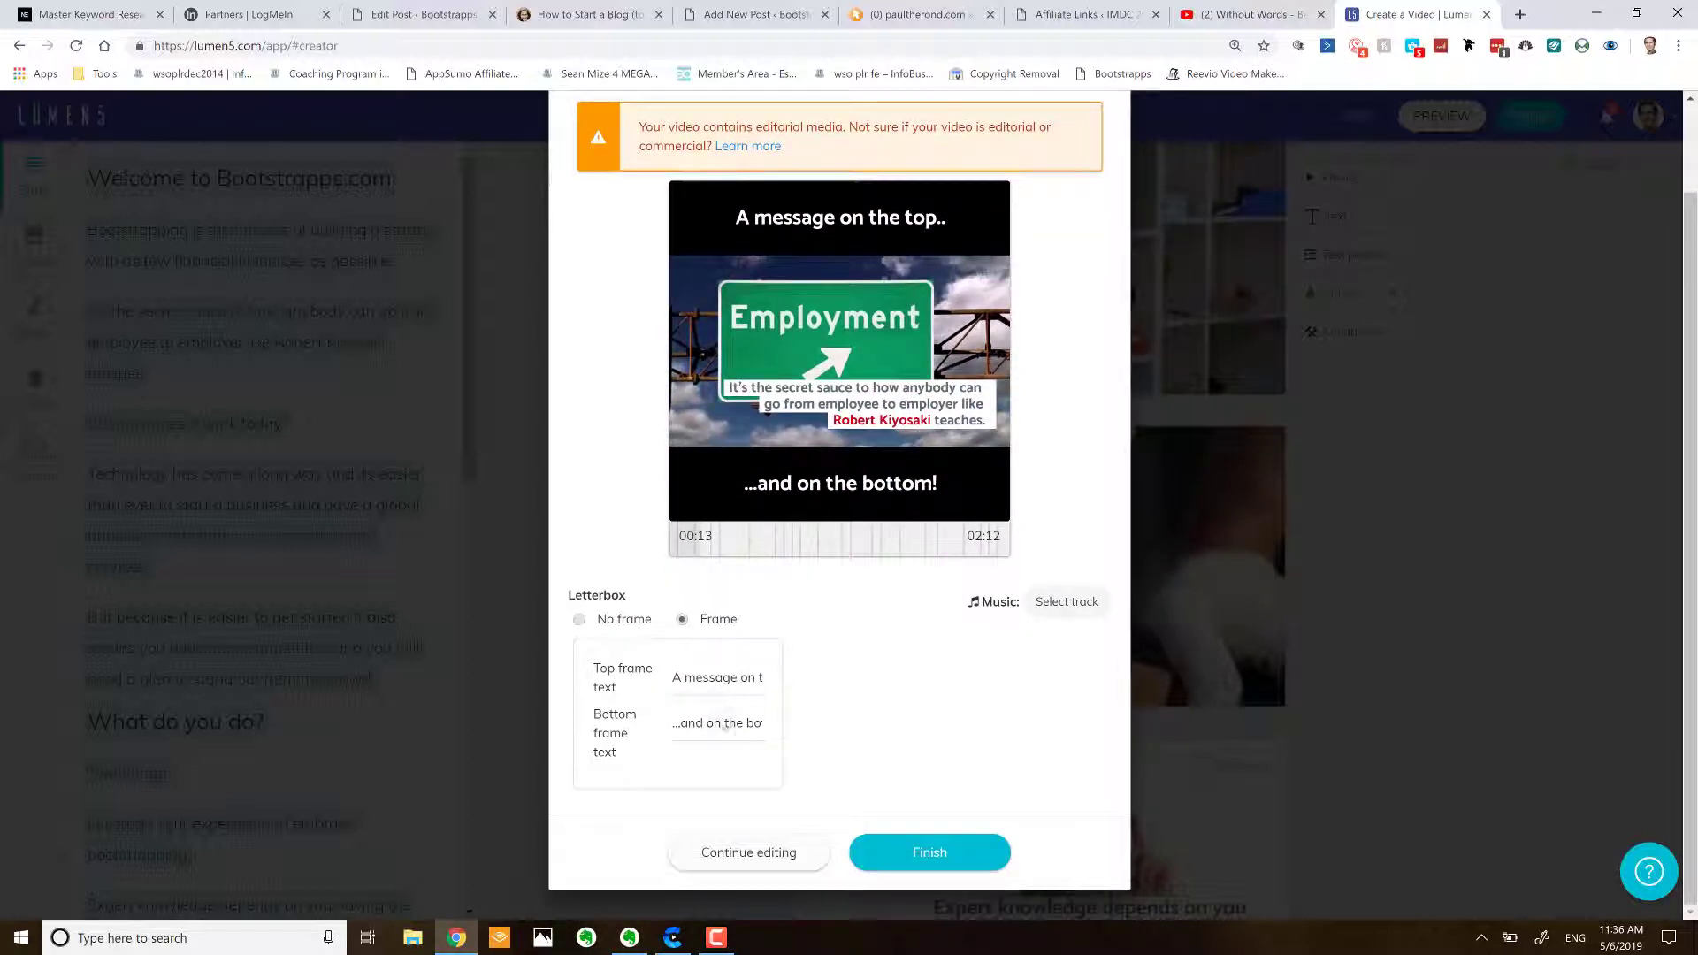
left_click(1062, 605)
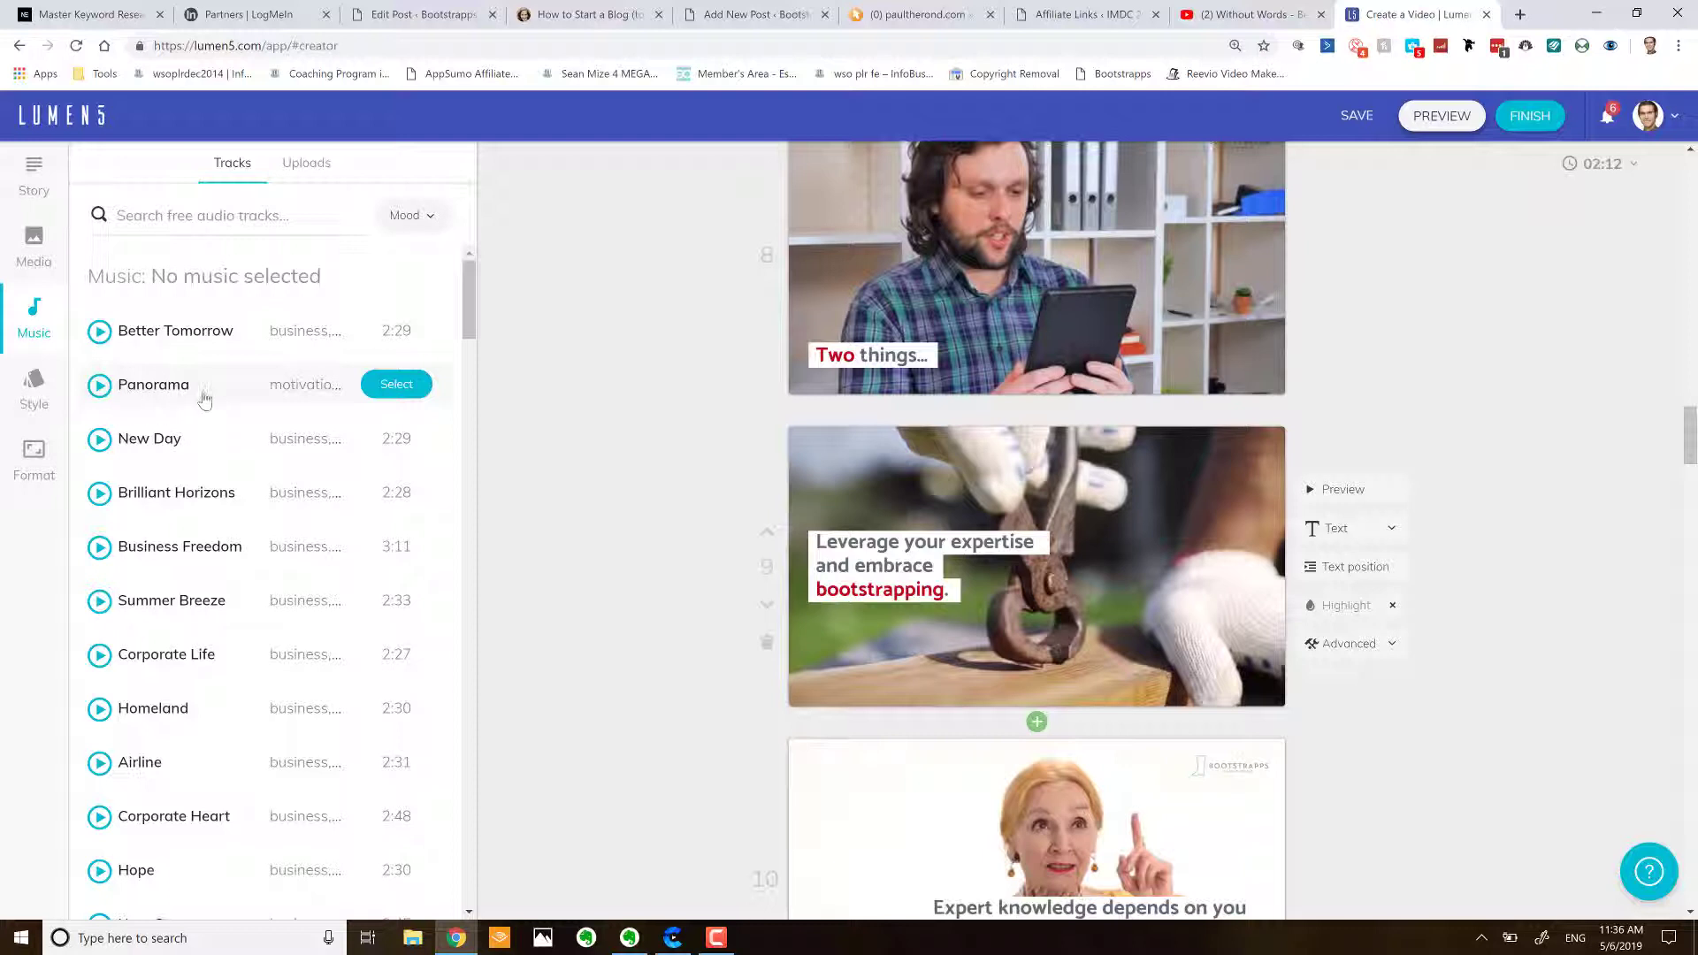
- Filter music to the Calm mood, select My Valentine, then open the Media library search
left_click(423, 216)
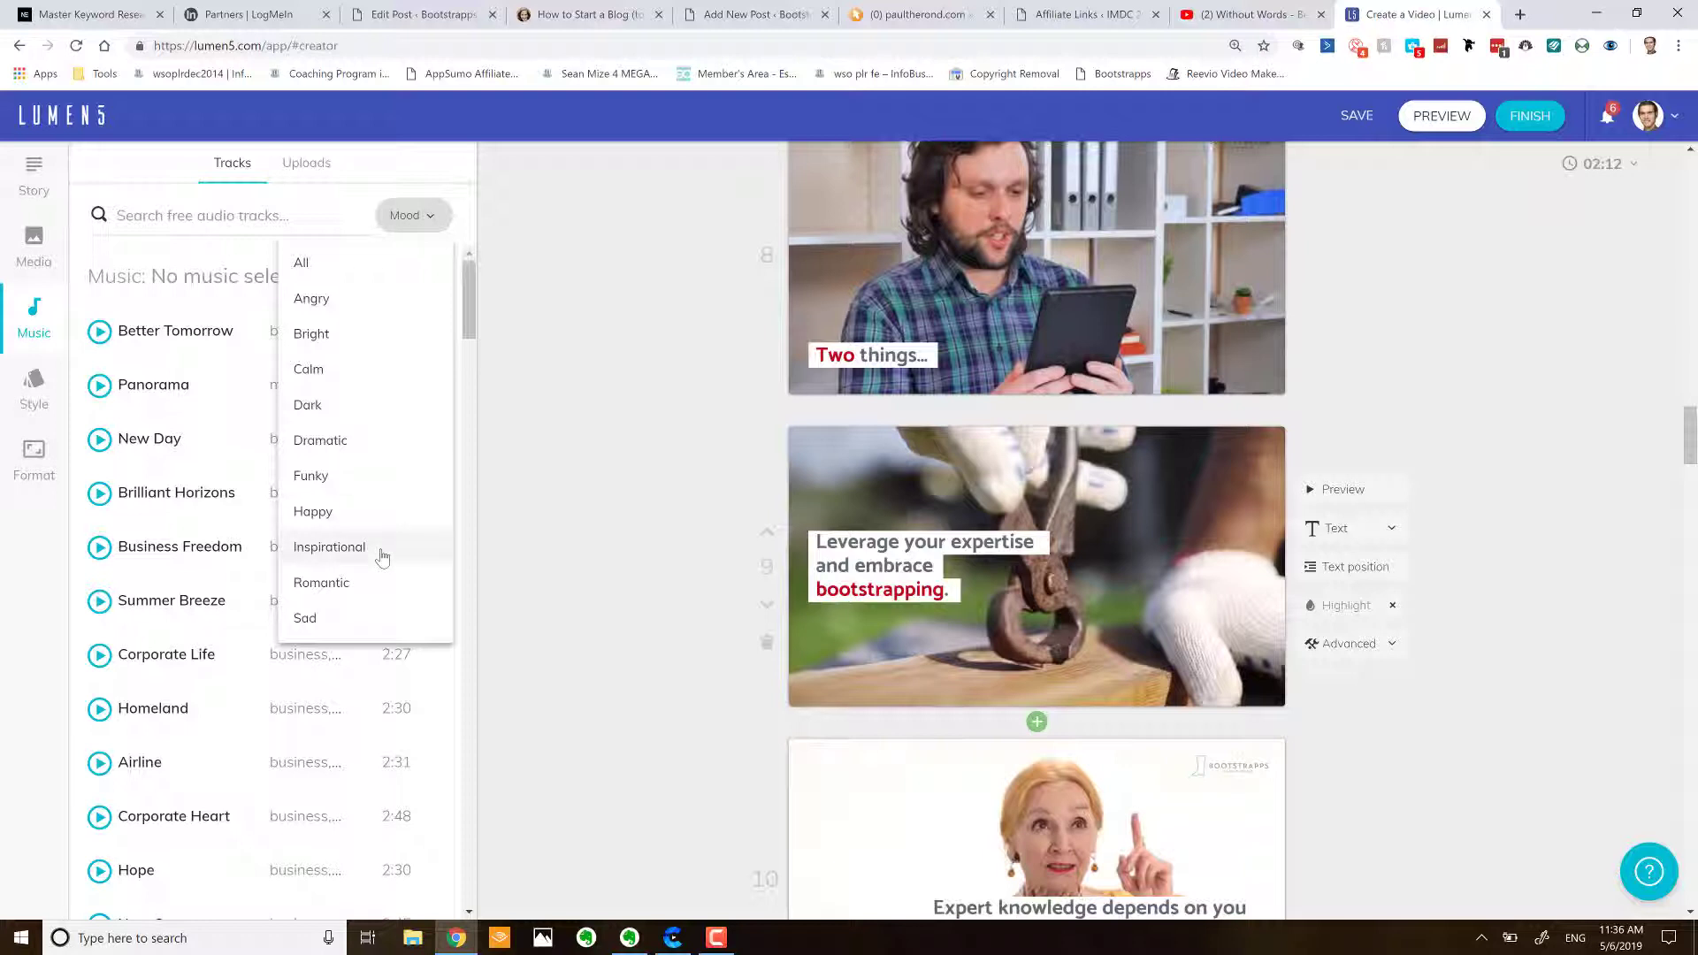
left_click(320, 370)
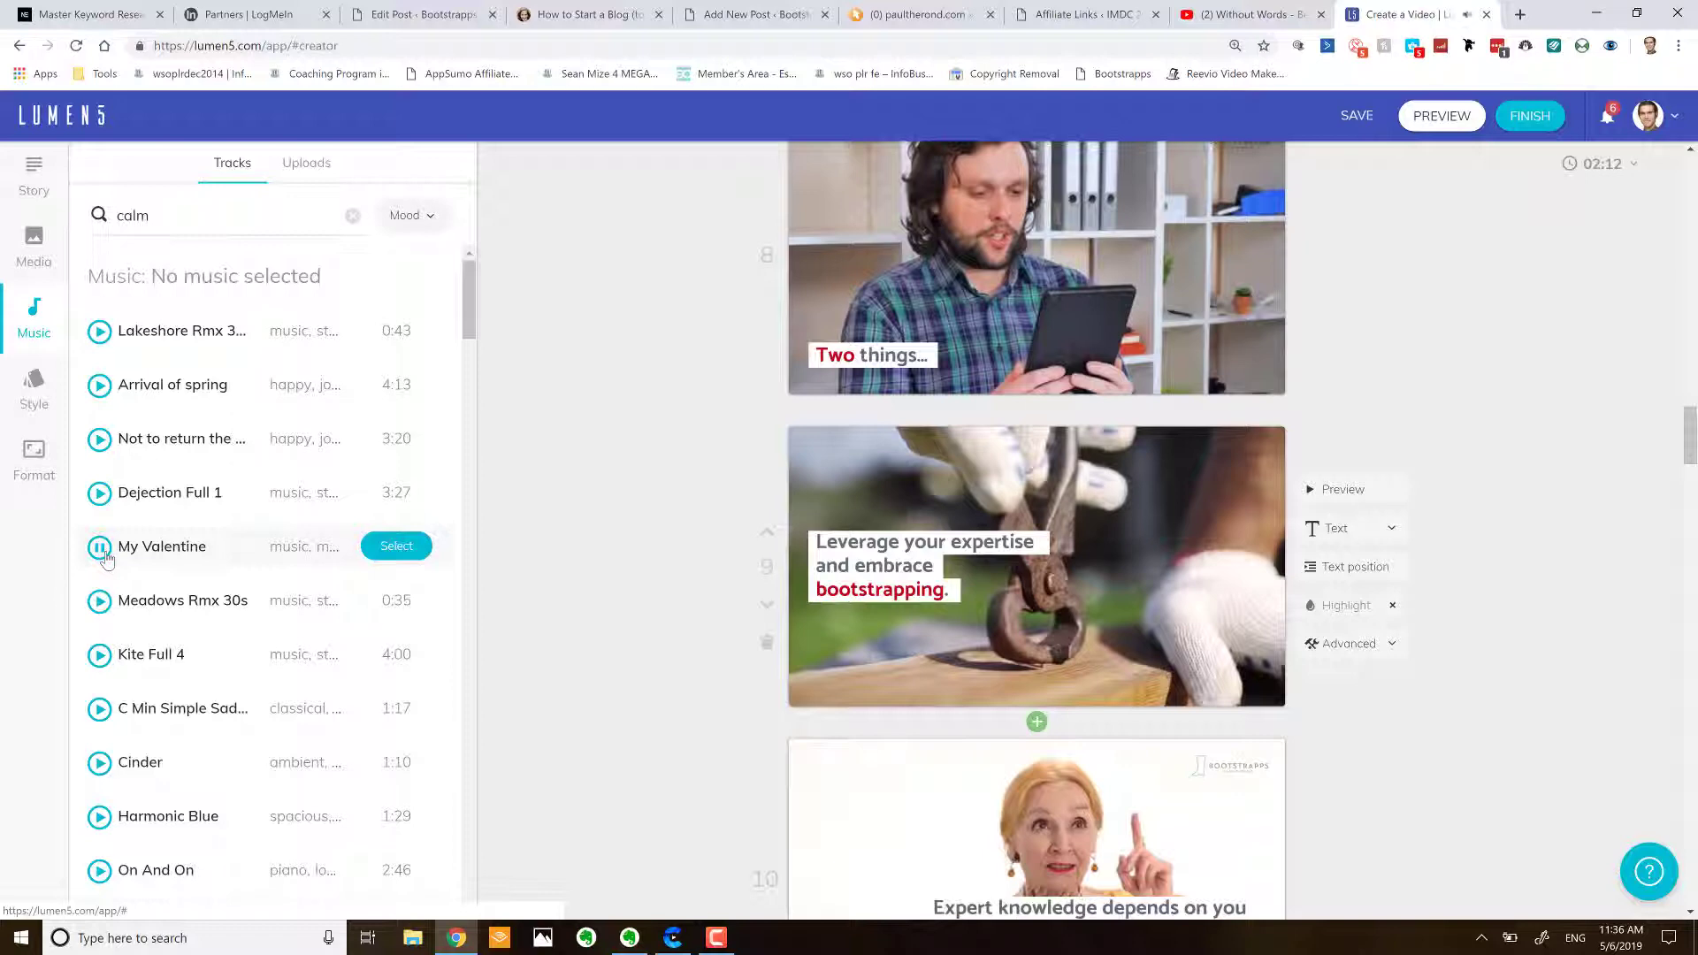
left_click(397, 546)
left_click(33, 248)
left_click(198, 218)
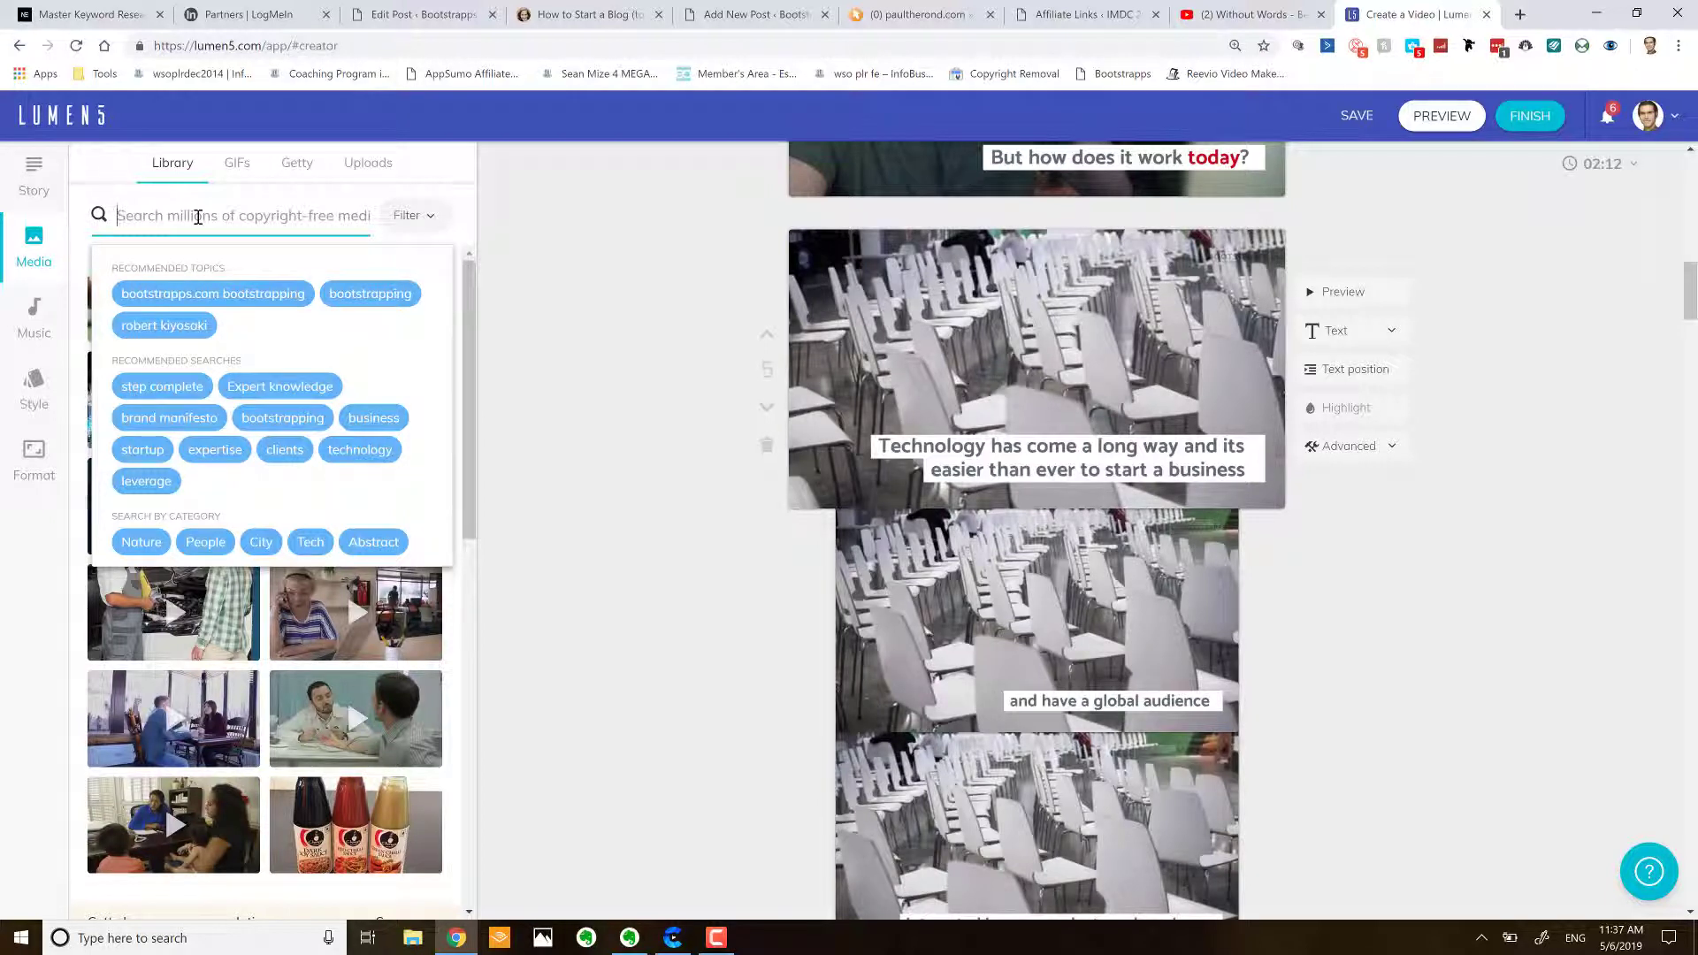
- Search stock media for crowd footage and drop the snowy street crowd clip onto scene 5
type("crowd")
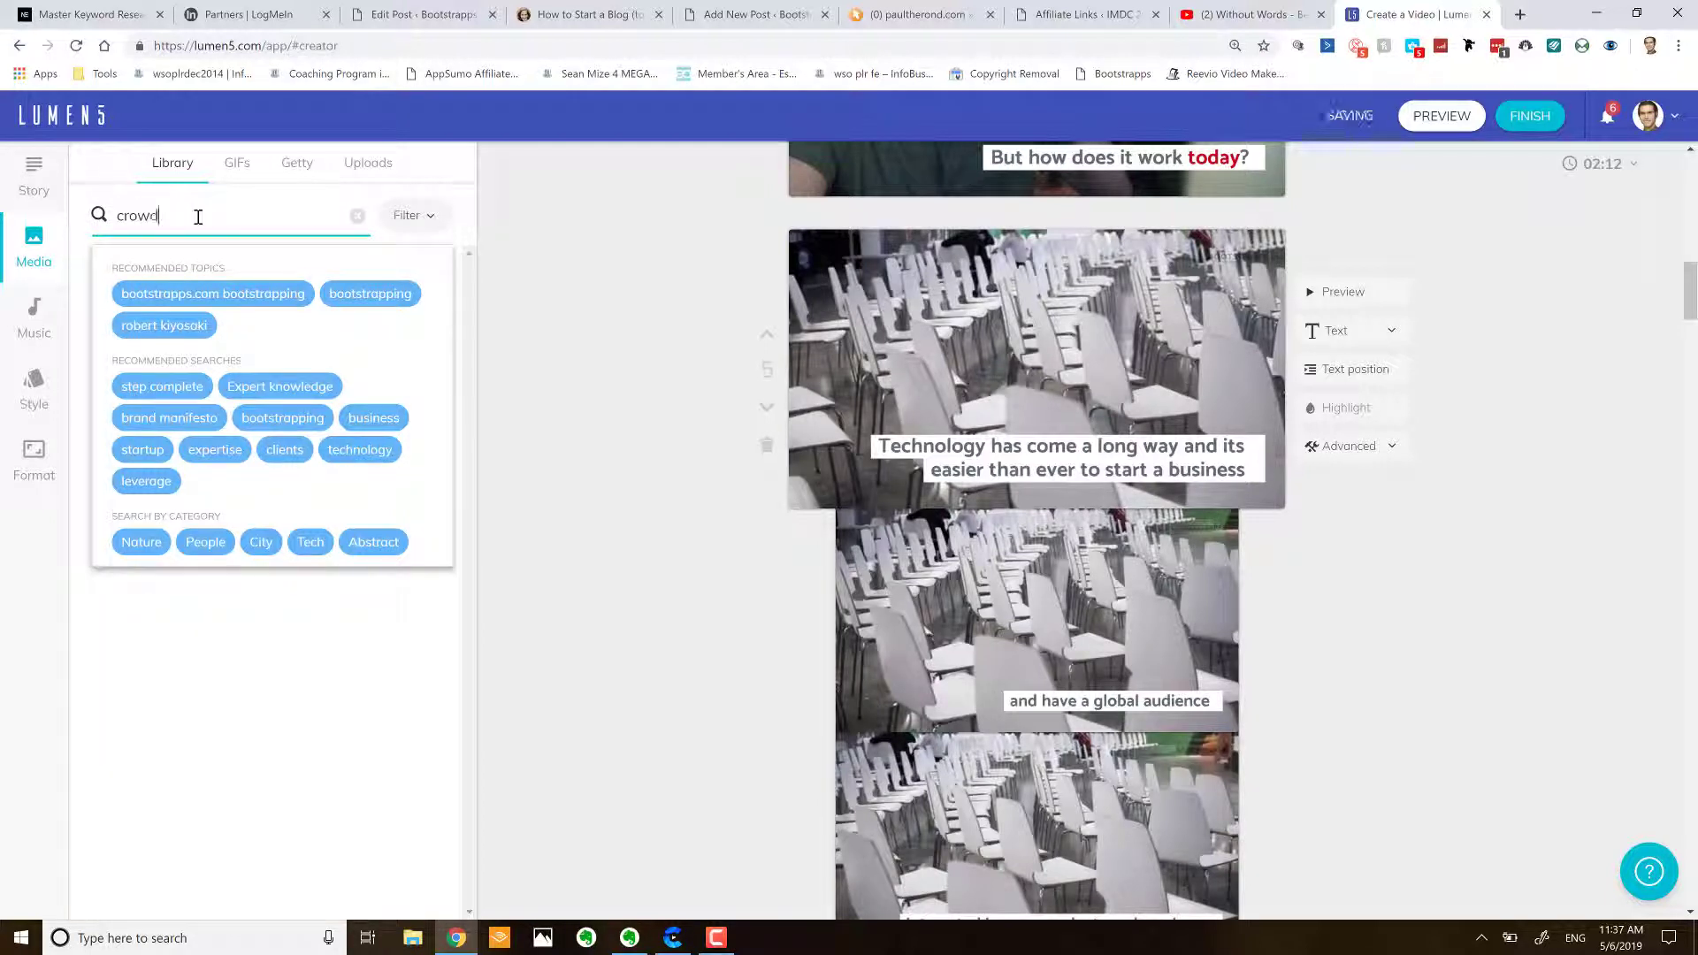
key("Return")
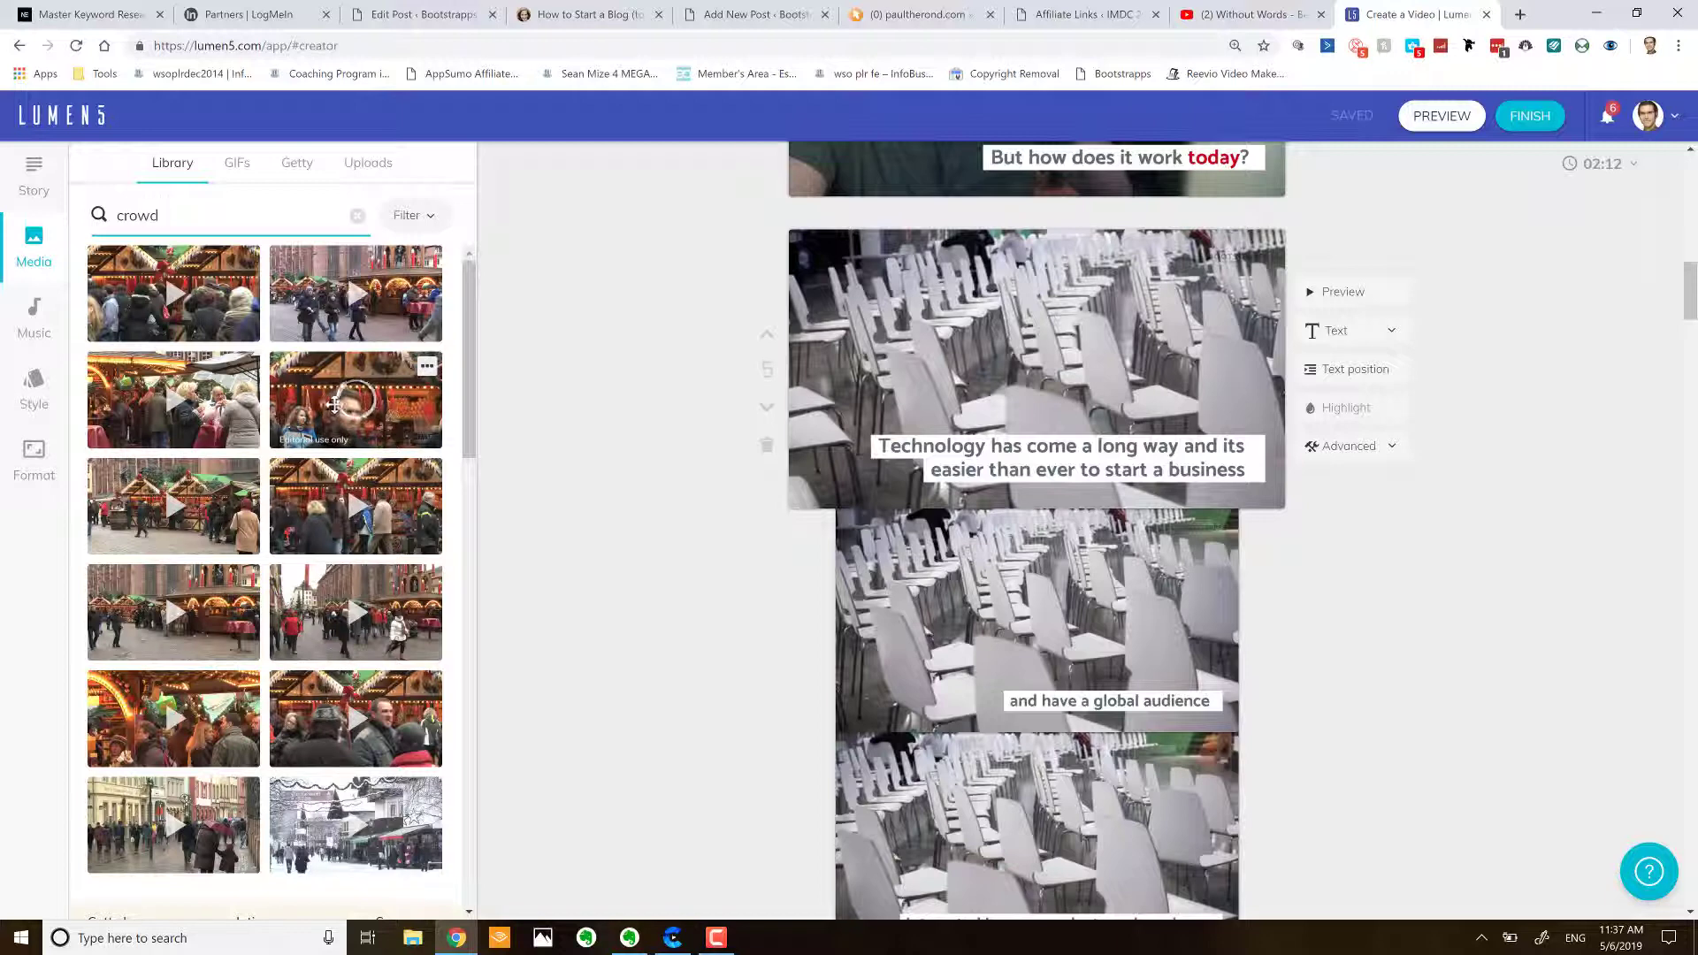
mouse_move(352, 522)
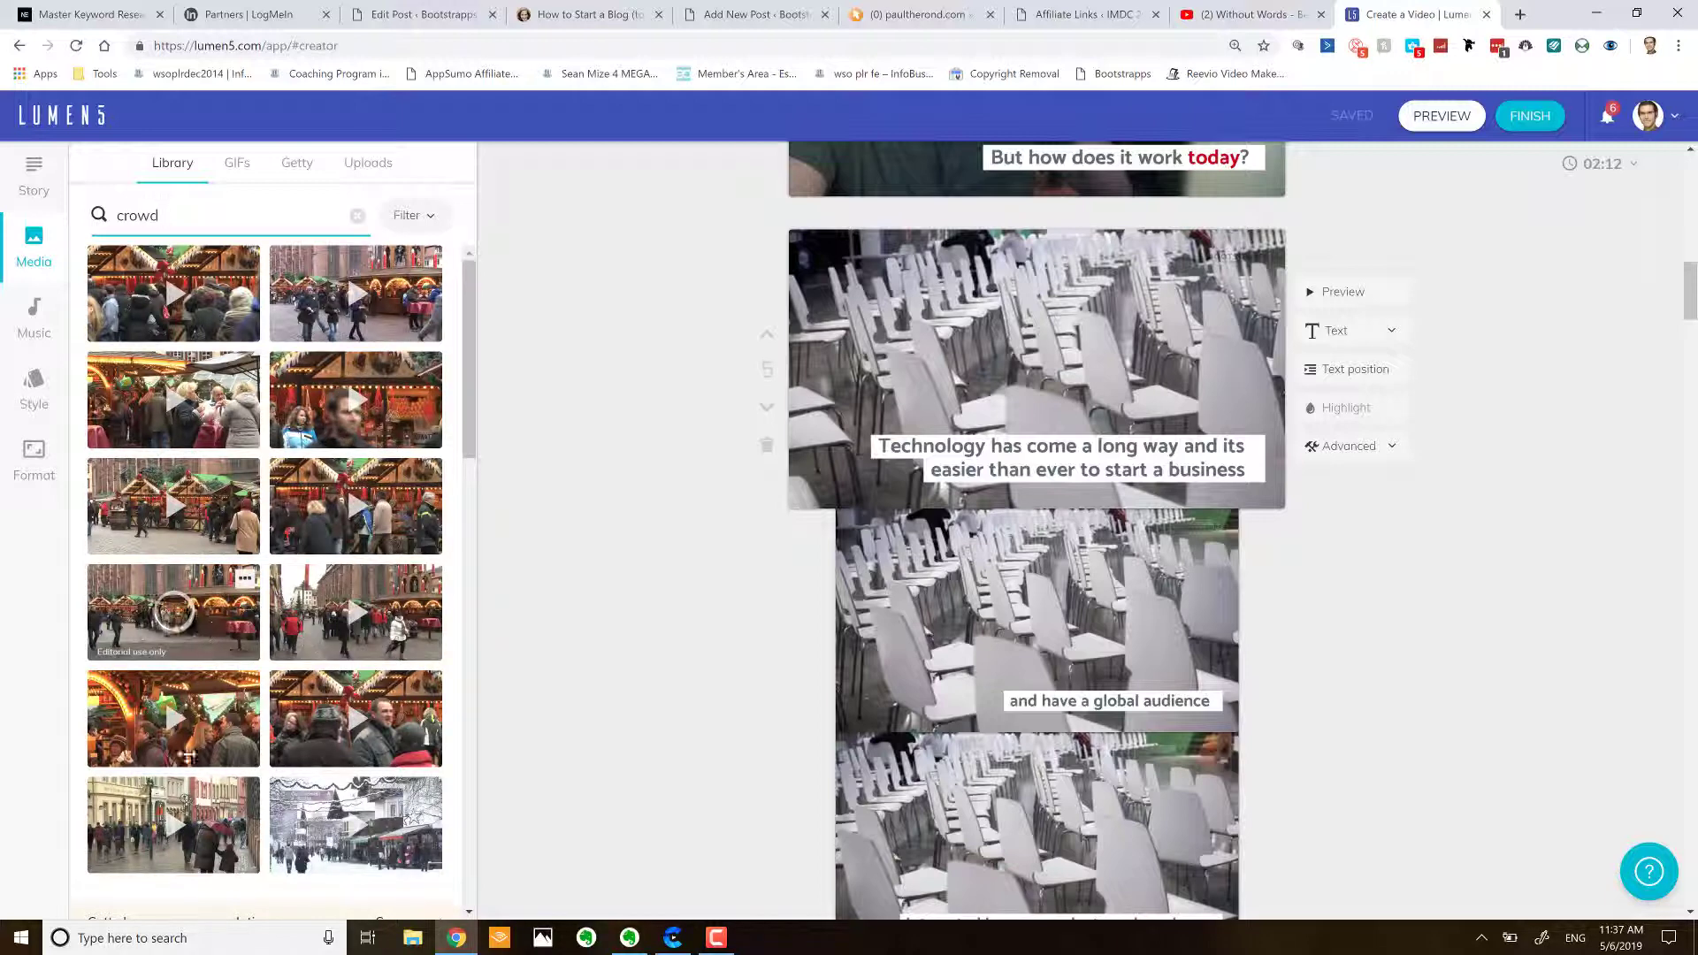
mouse_move(188, 763)
scroll(188, 763, "down", 3)
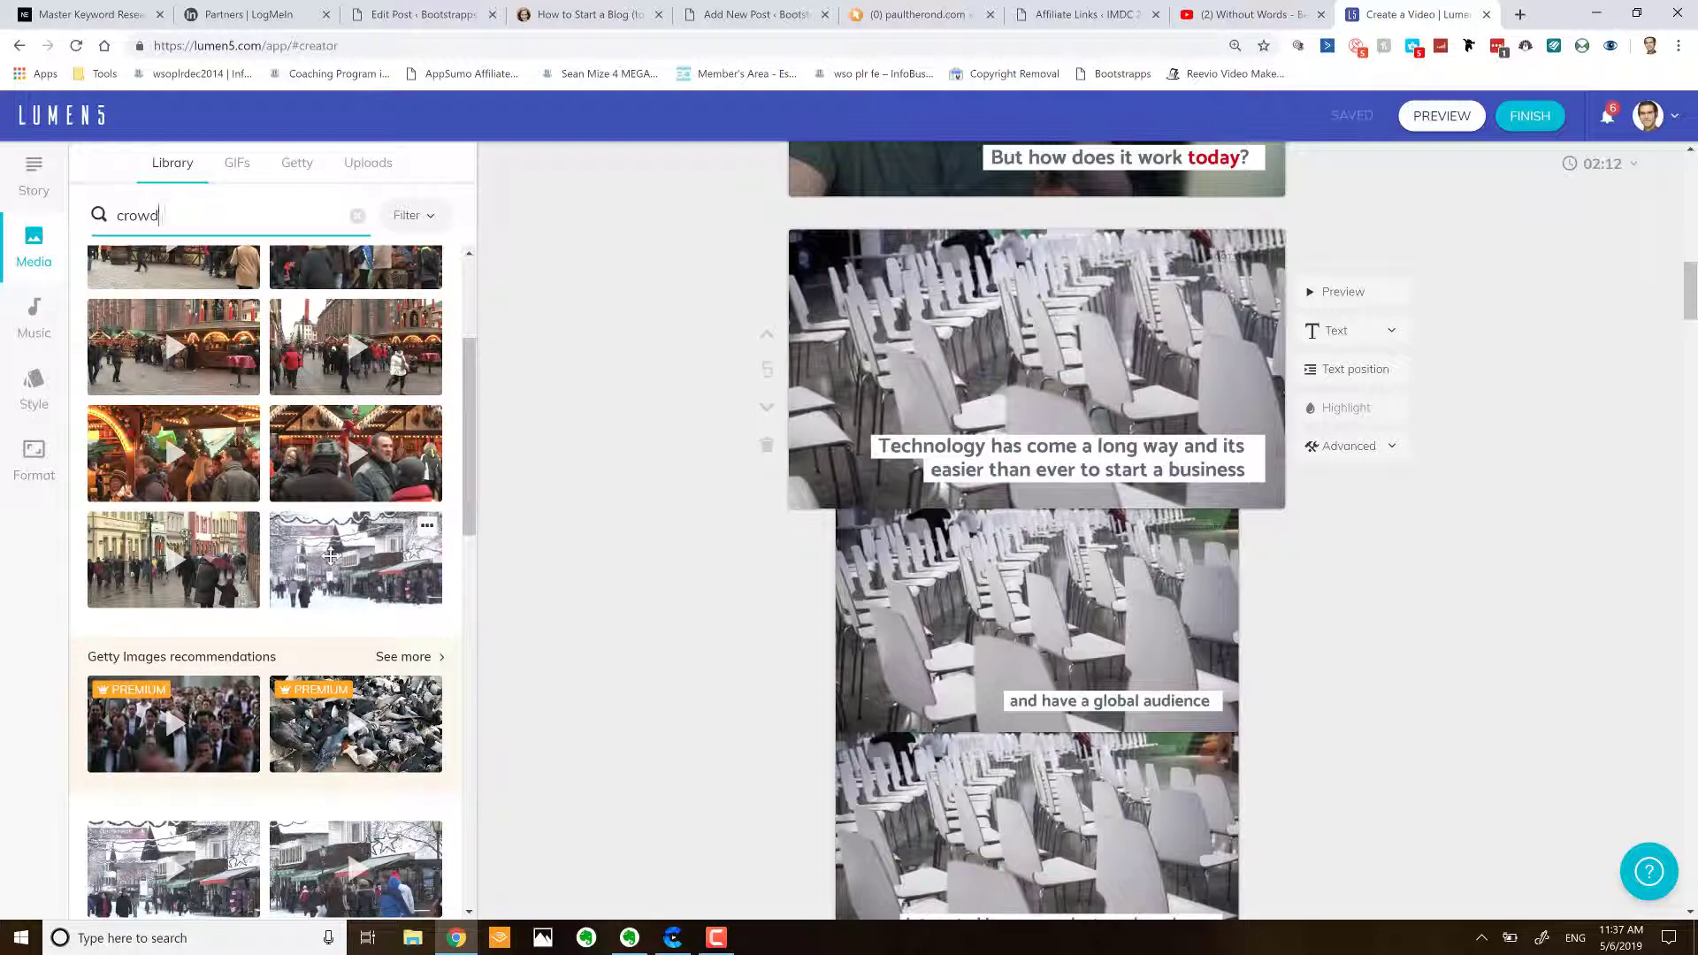
left_click_drag(330, 556, 1085, 348)
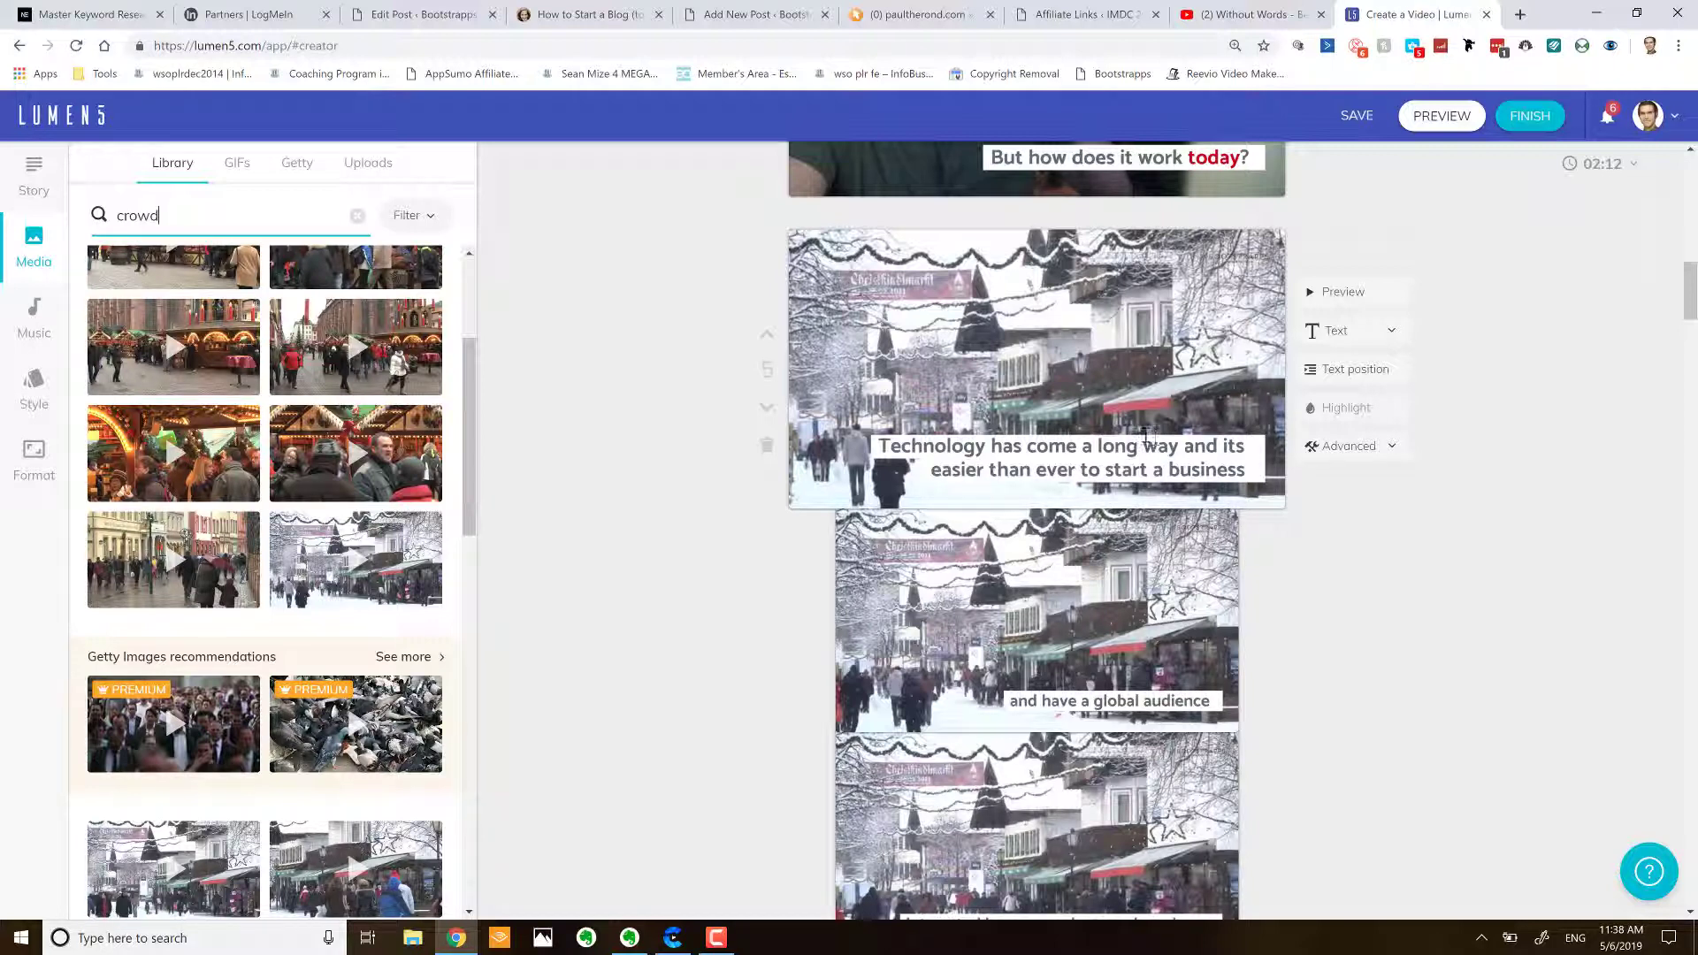
- Scroll to the stadium scene and edit its caption 'it also means you have more competition'
scroll(1154, 440, "down", 5)
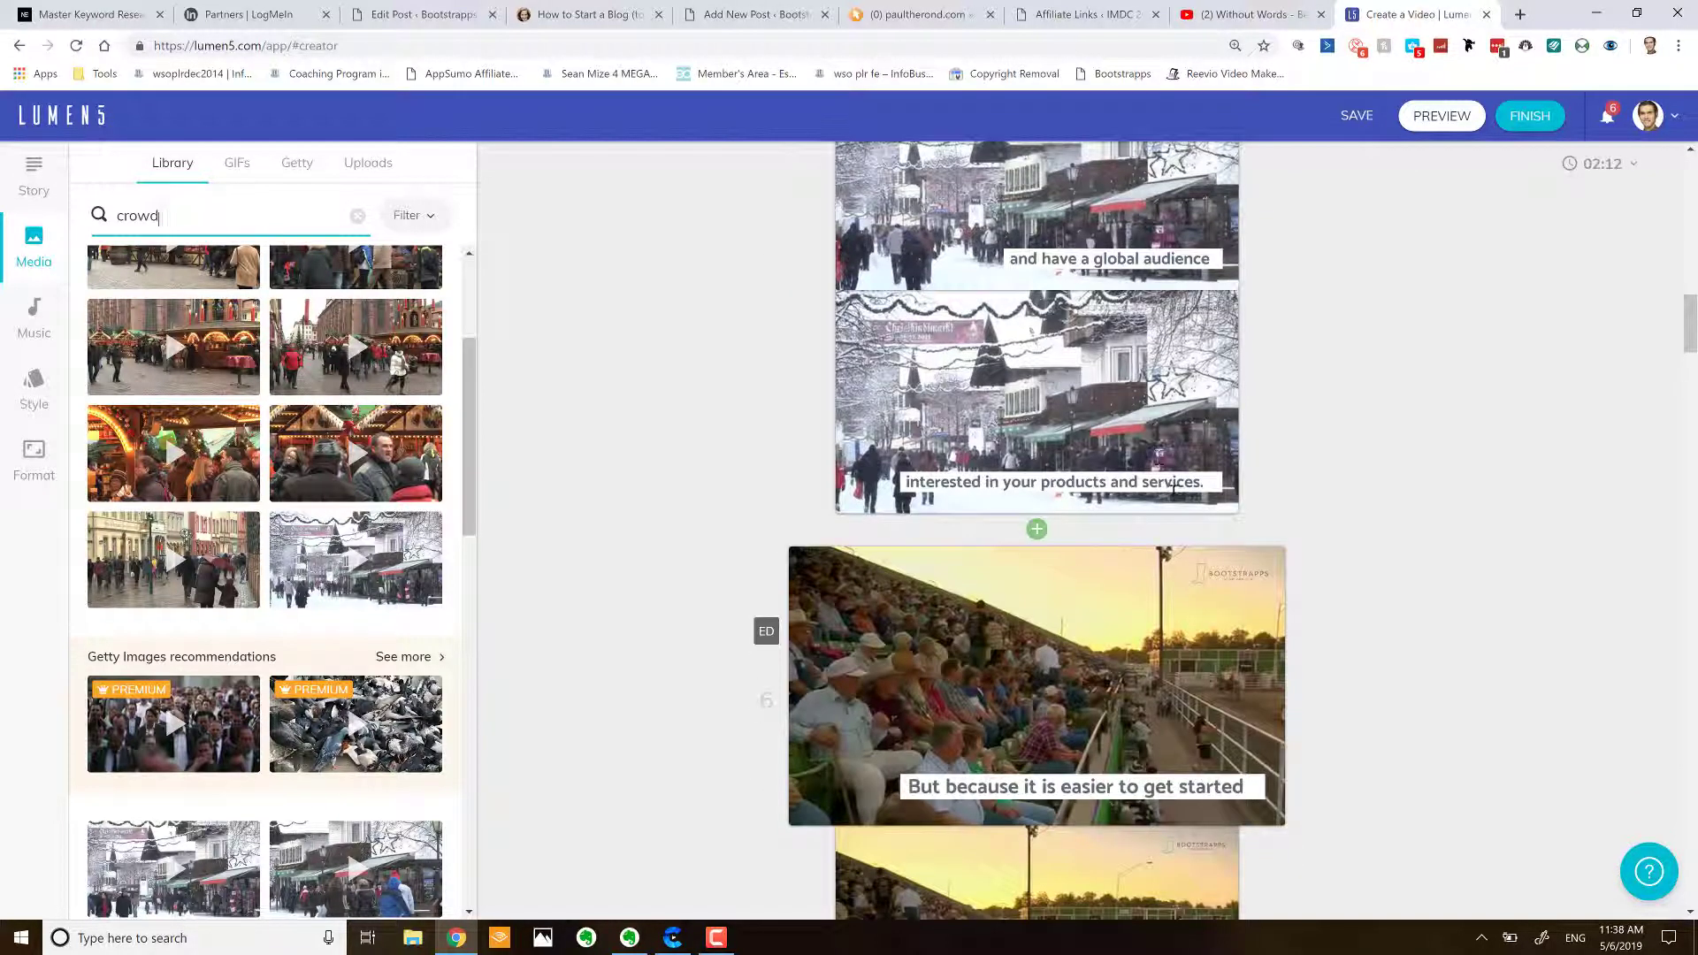
scroll(1174, 489, "down", 5)
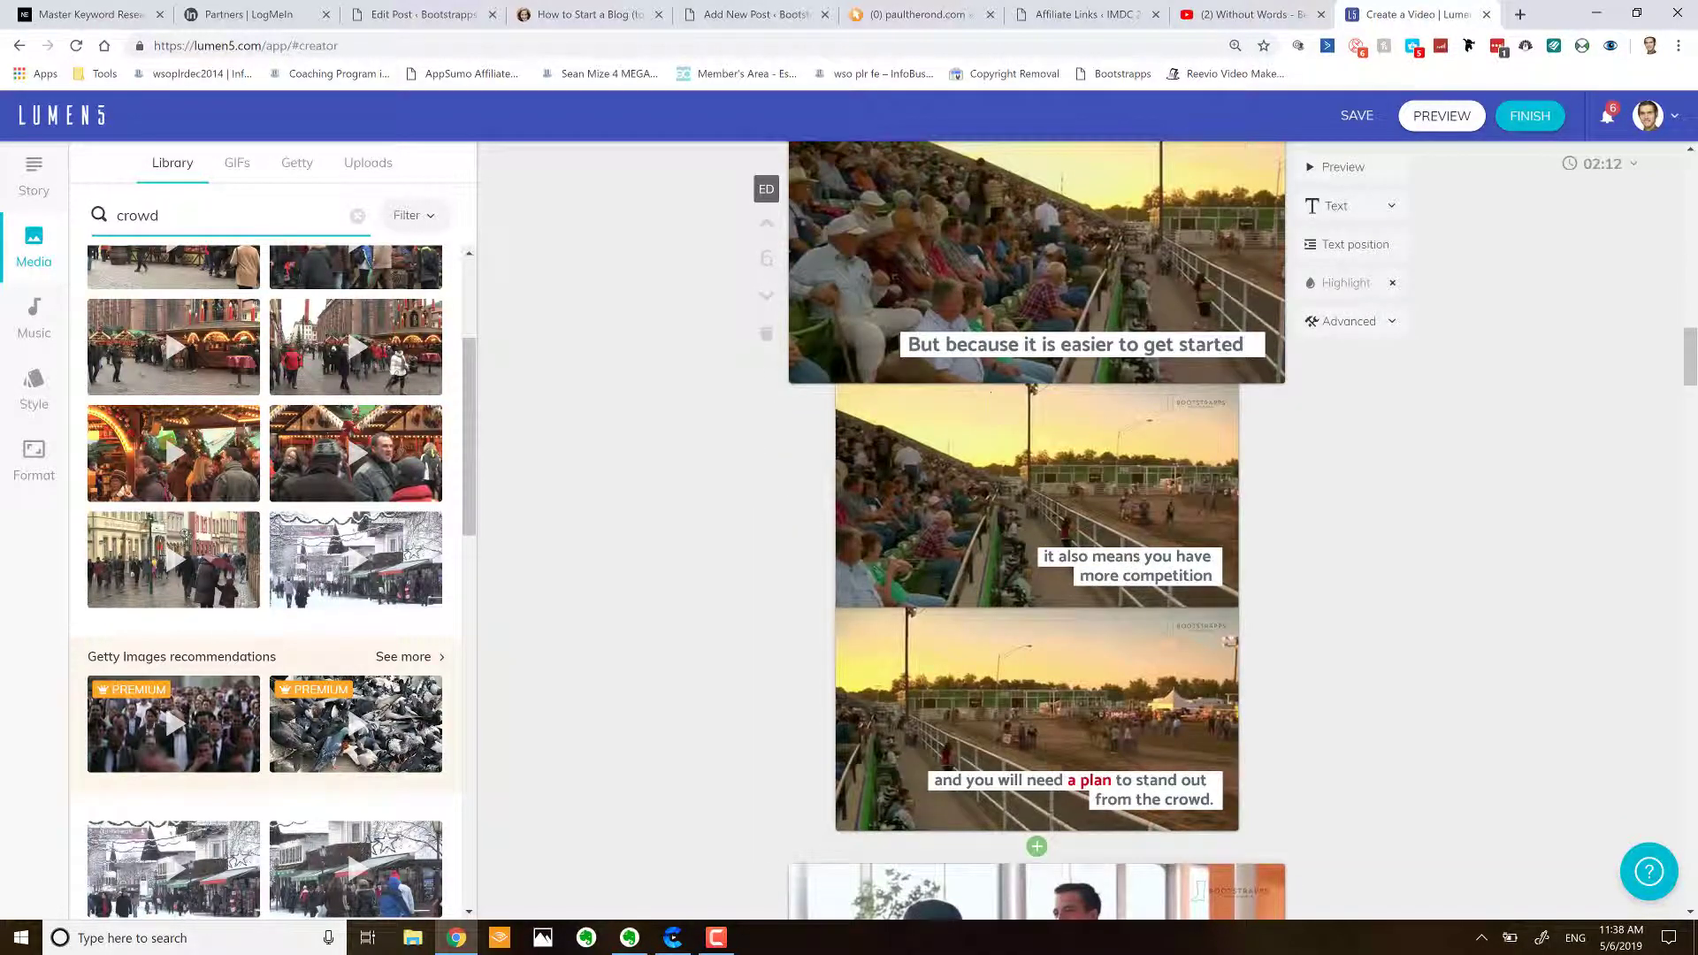
scroll(1136, 575, "up", 4)
scroll(1067, 646, "down", 3)
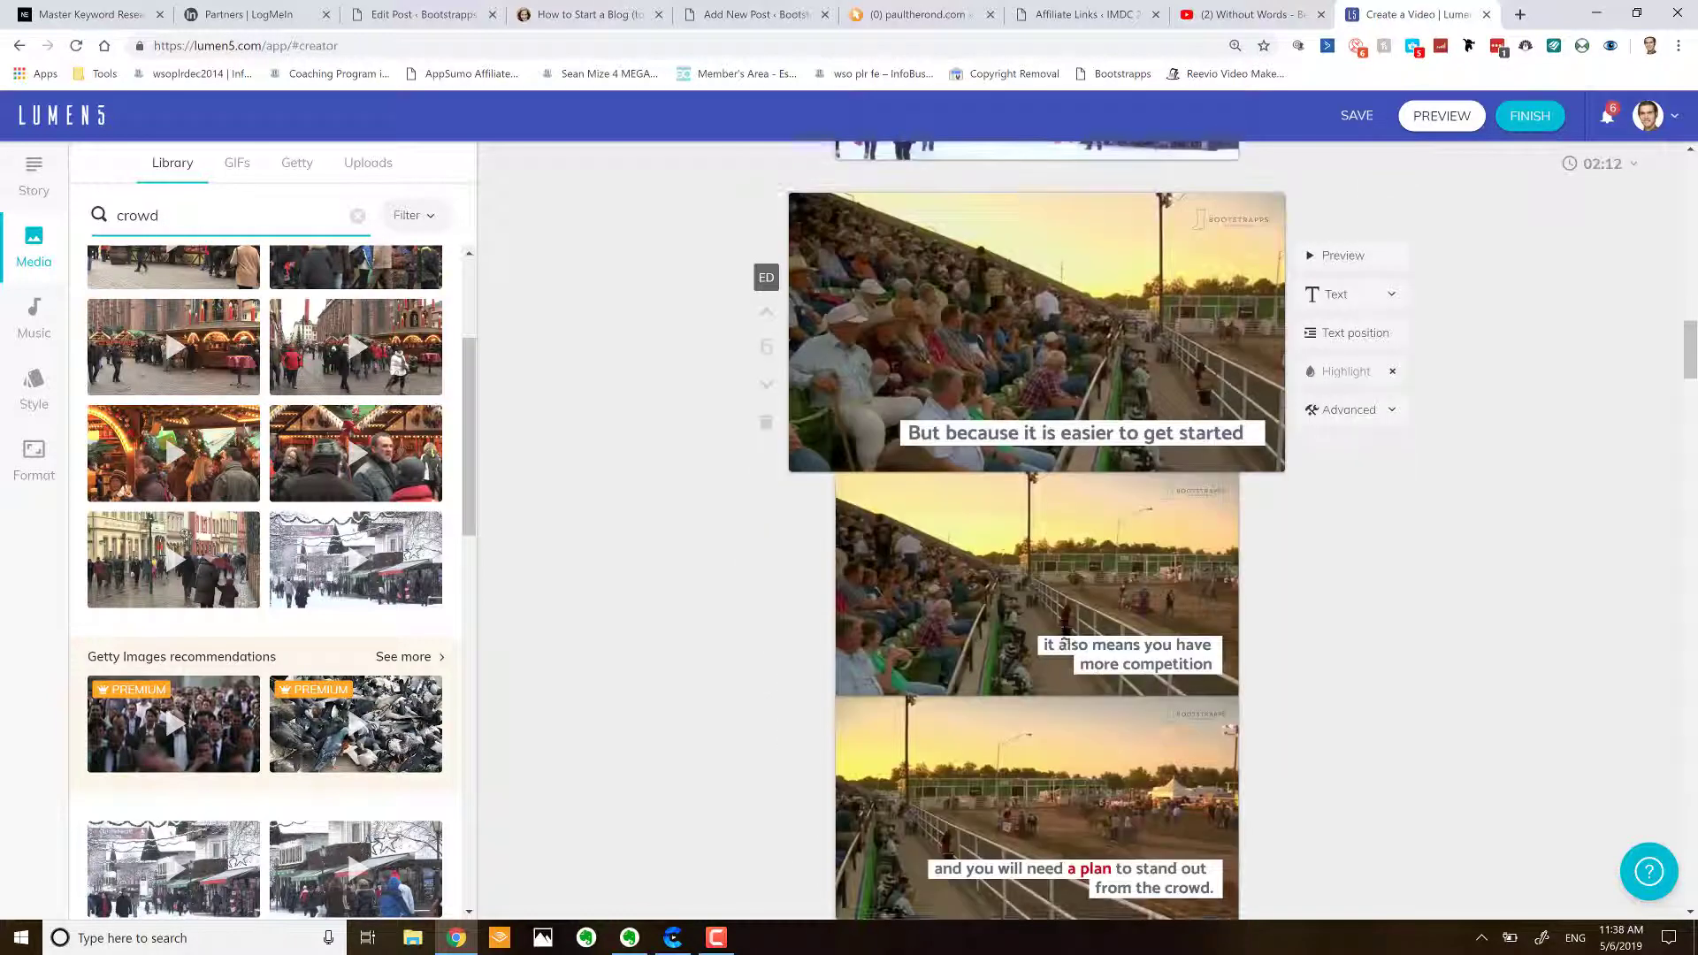
left_click(1093, 649)
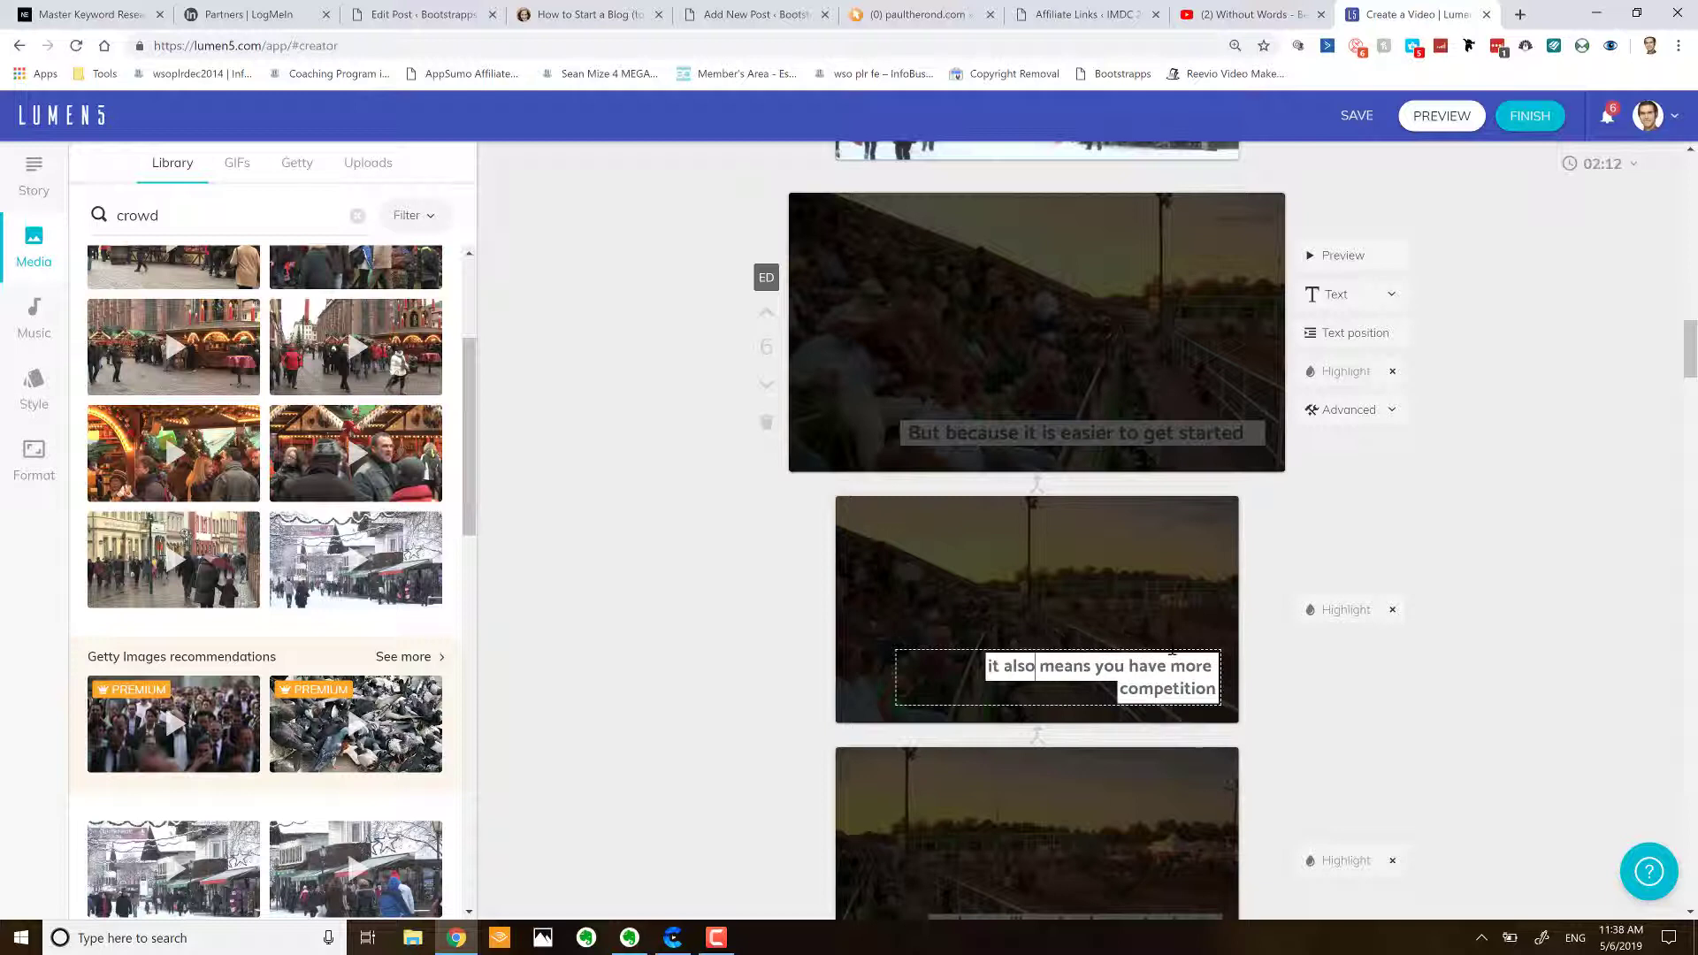
- Insert 'new' before 'business' in the Technology scene caption, then reselect the caption
scroll(1172, 652, "up", 8)
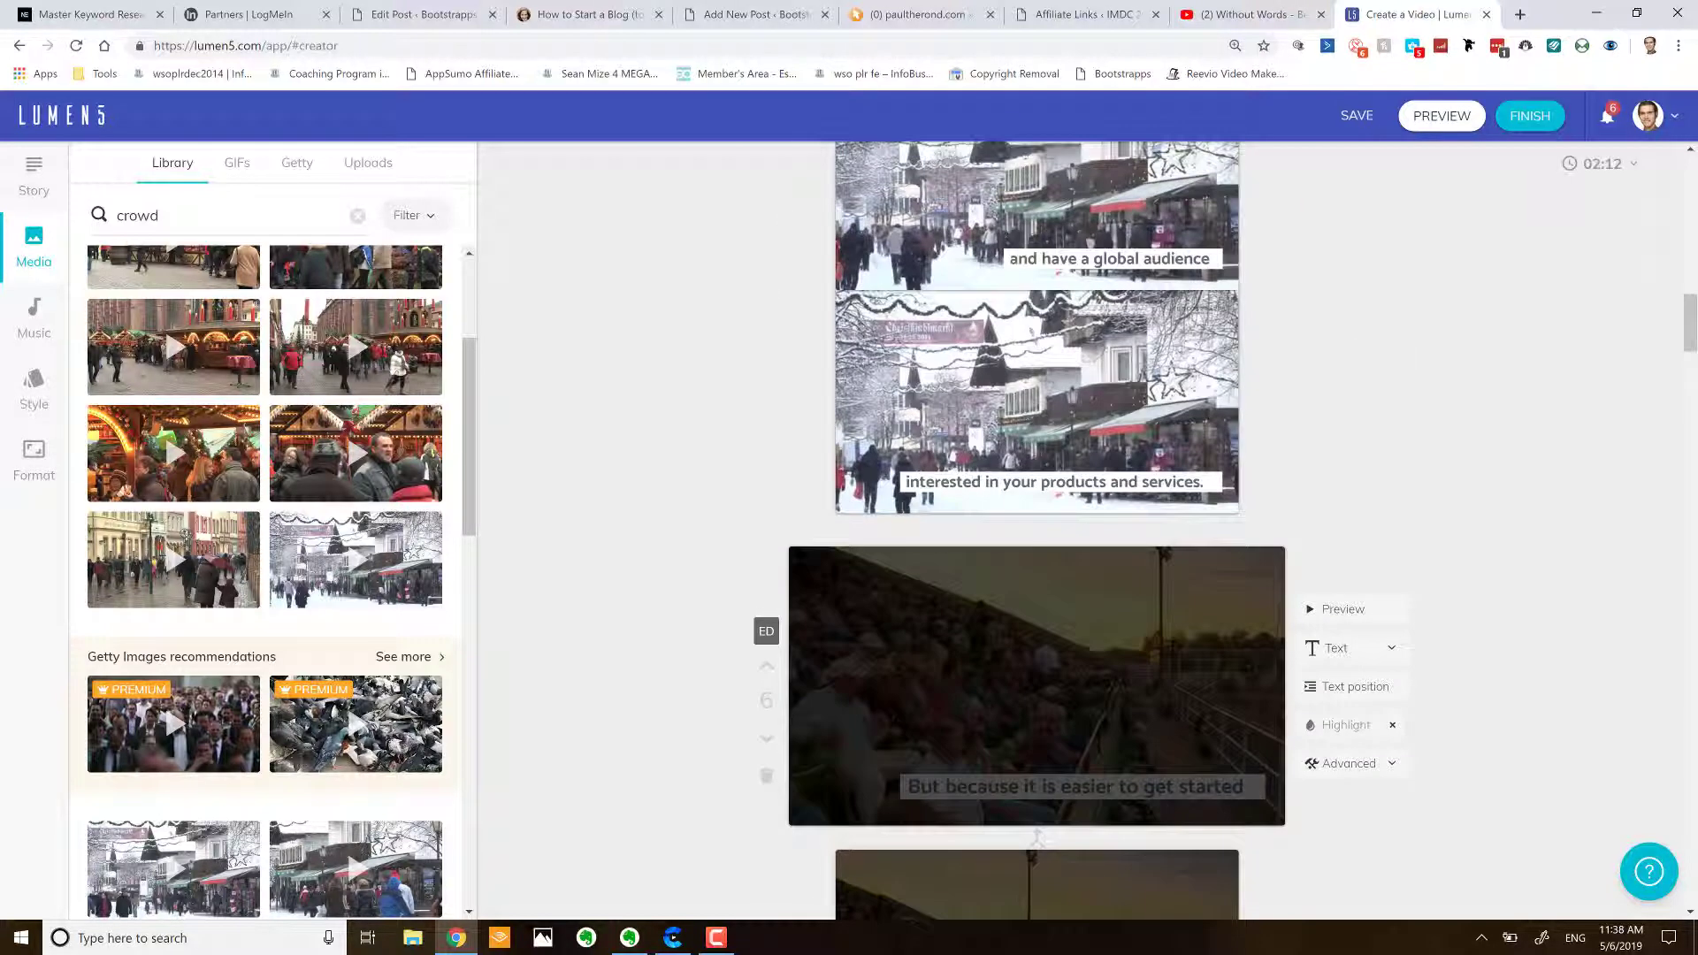
scroll(1168, 531, "up", 2)
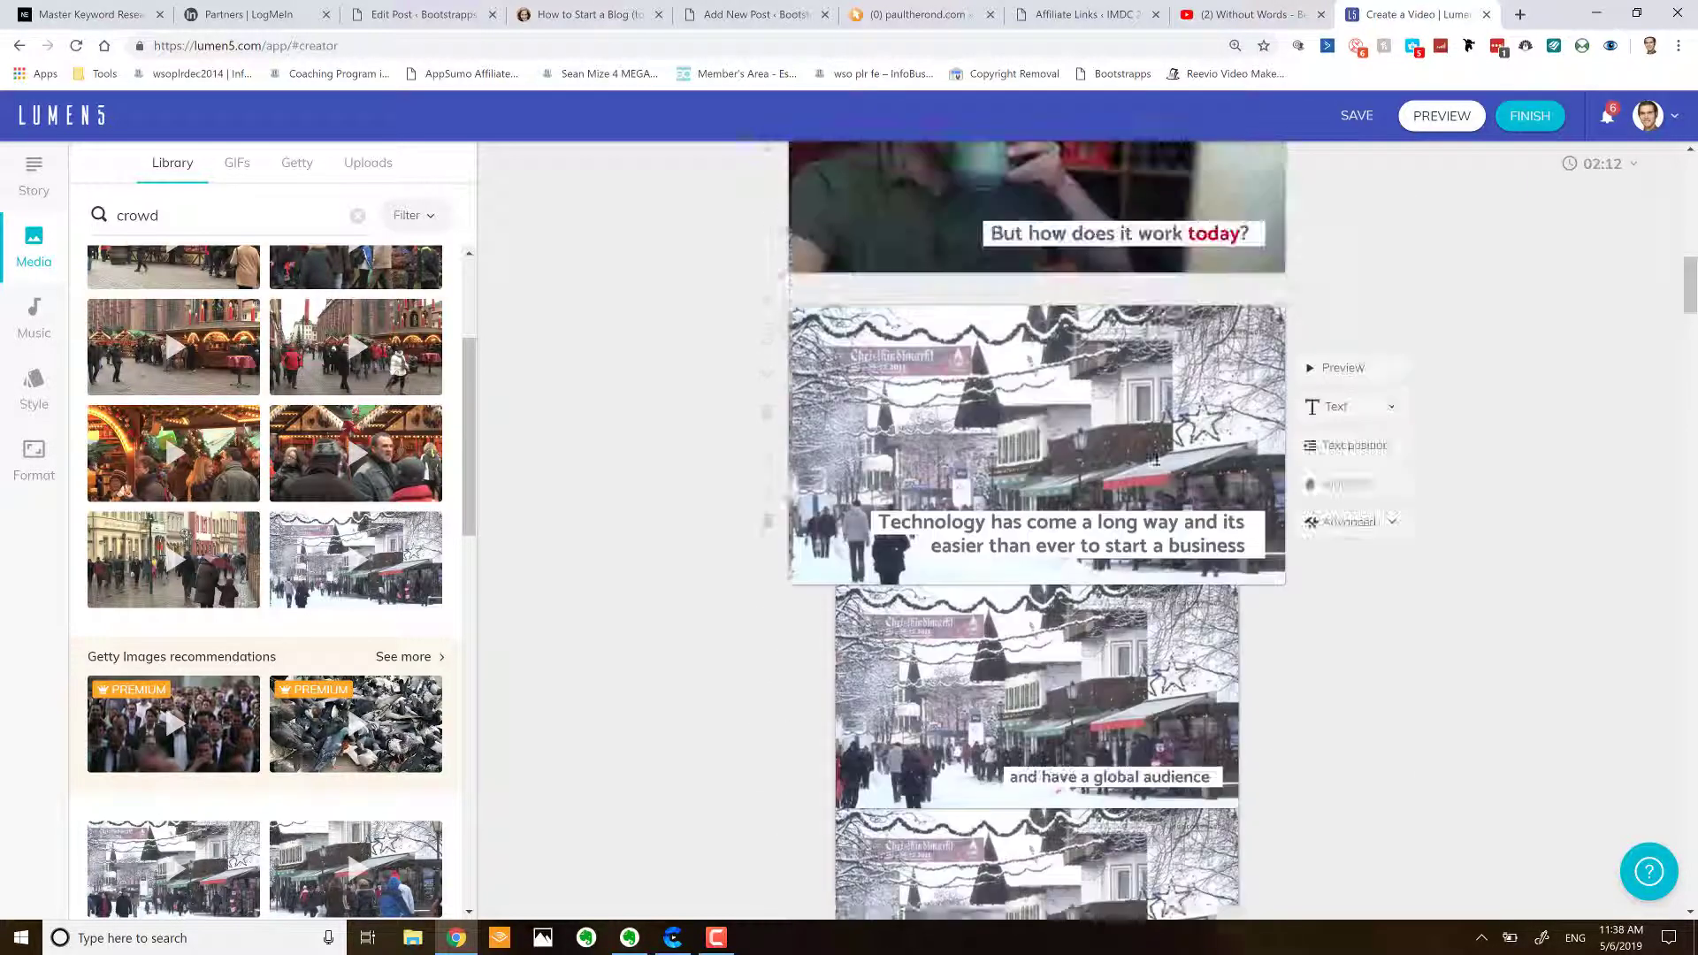
left_click(1169, 562)
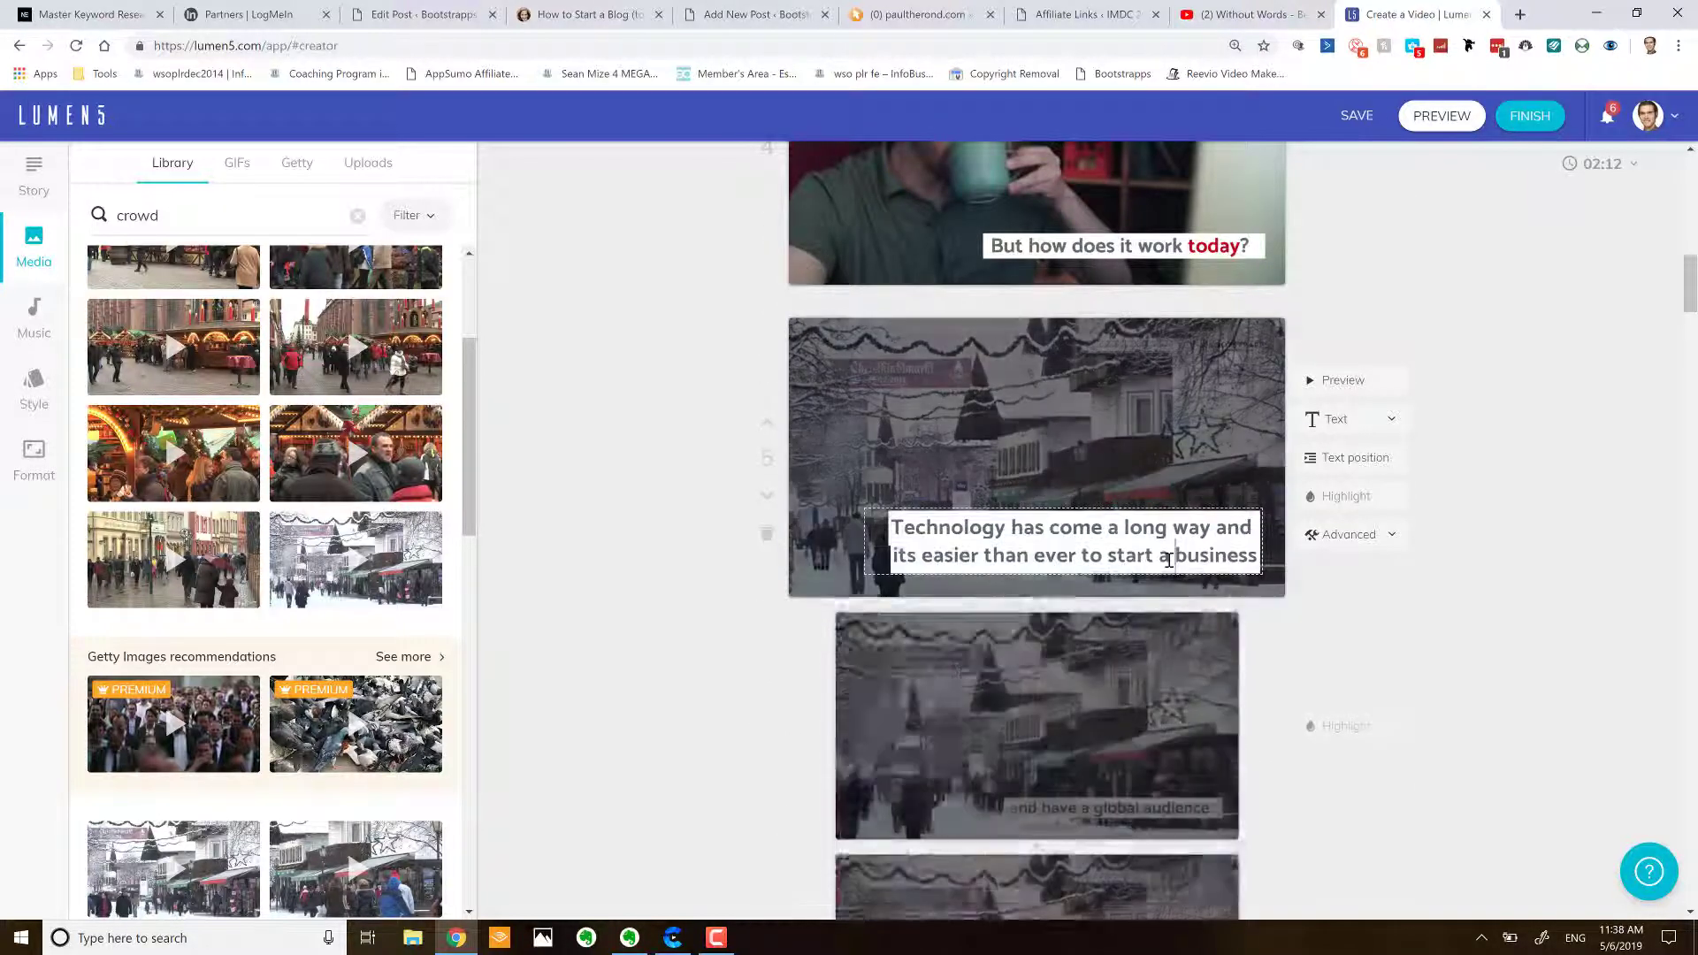
type("new")
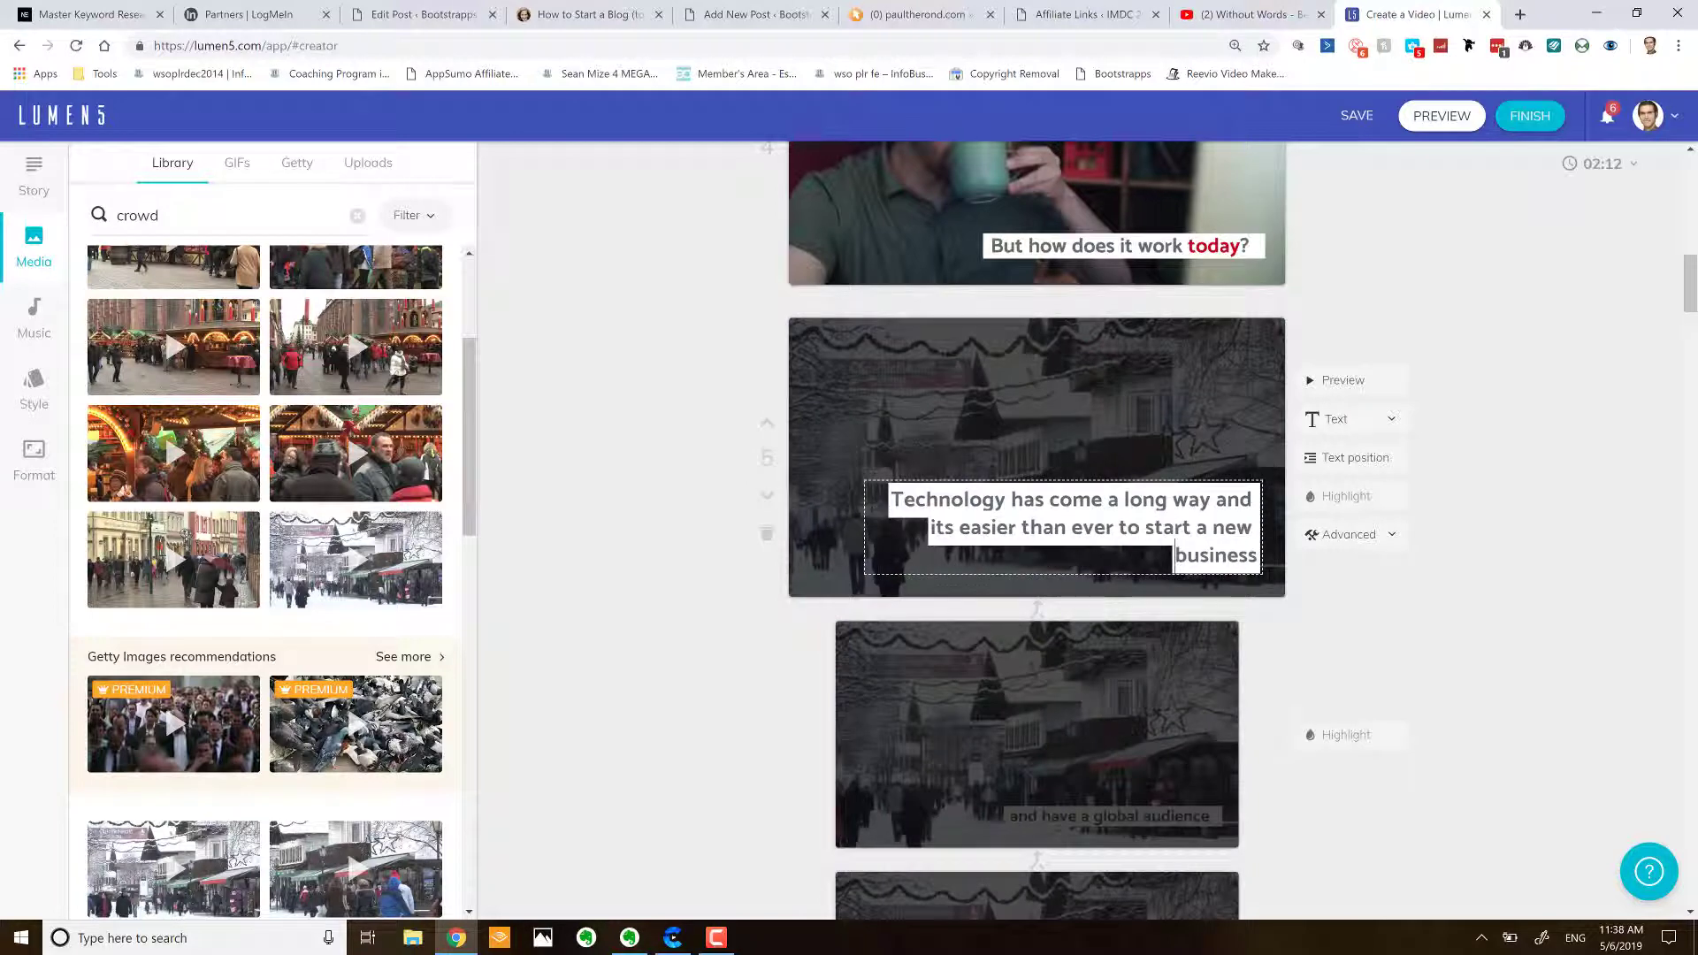
left_click(1583, 602)
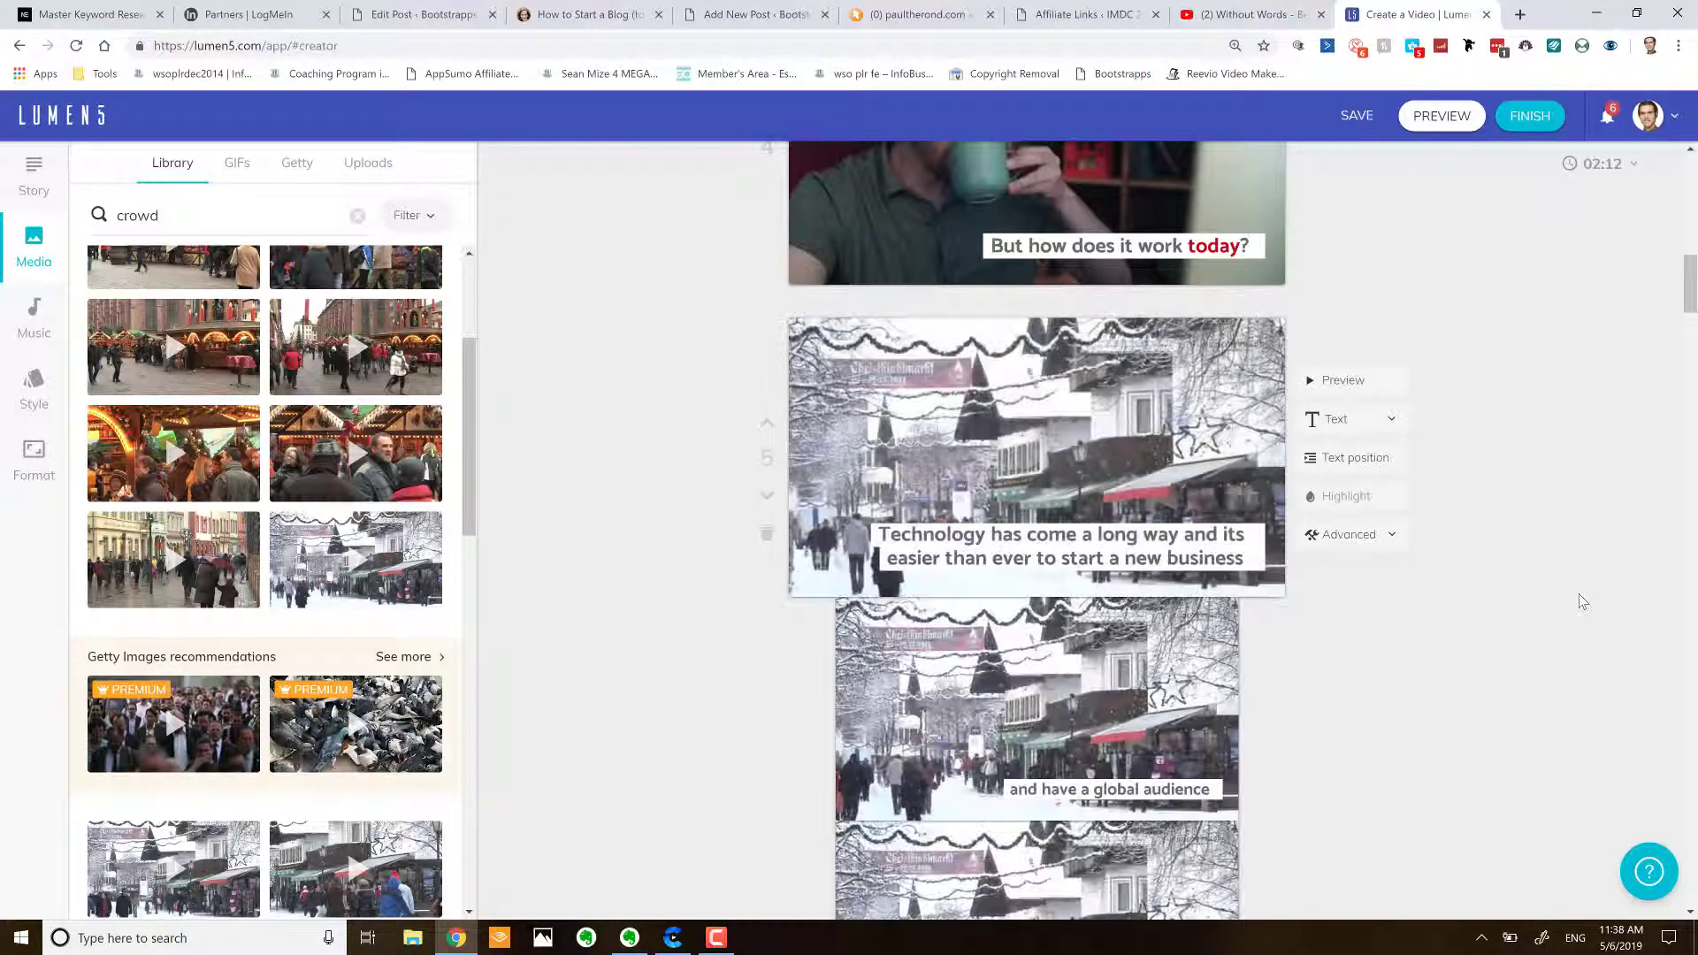
left_click(1059, 501)
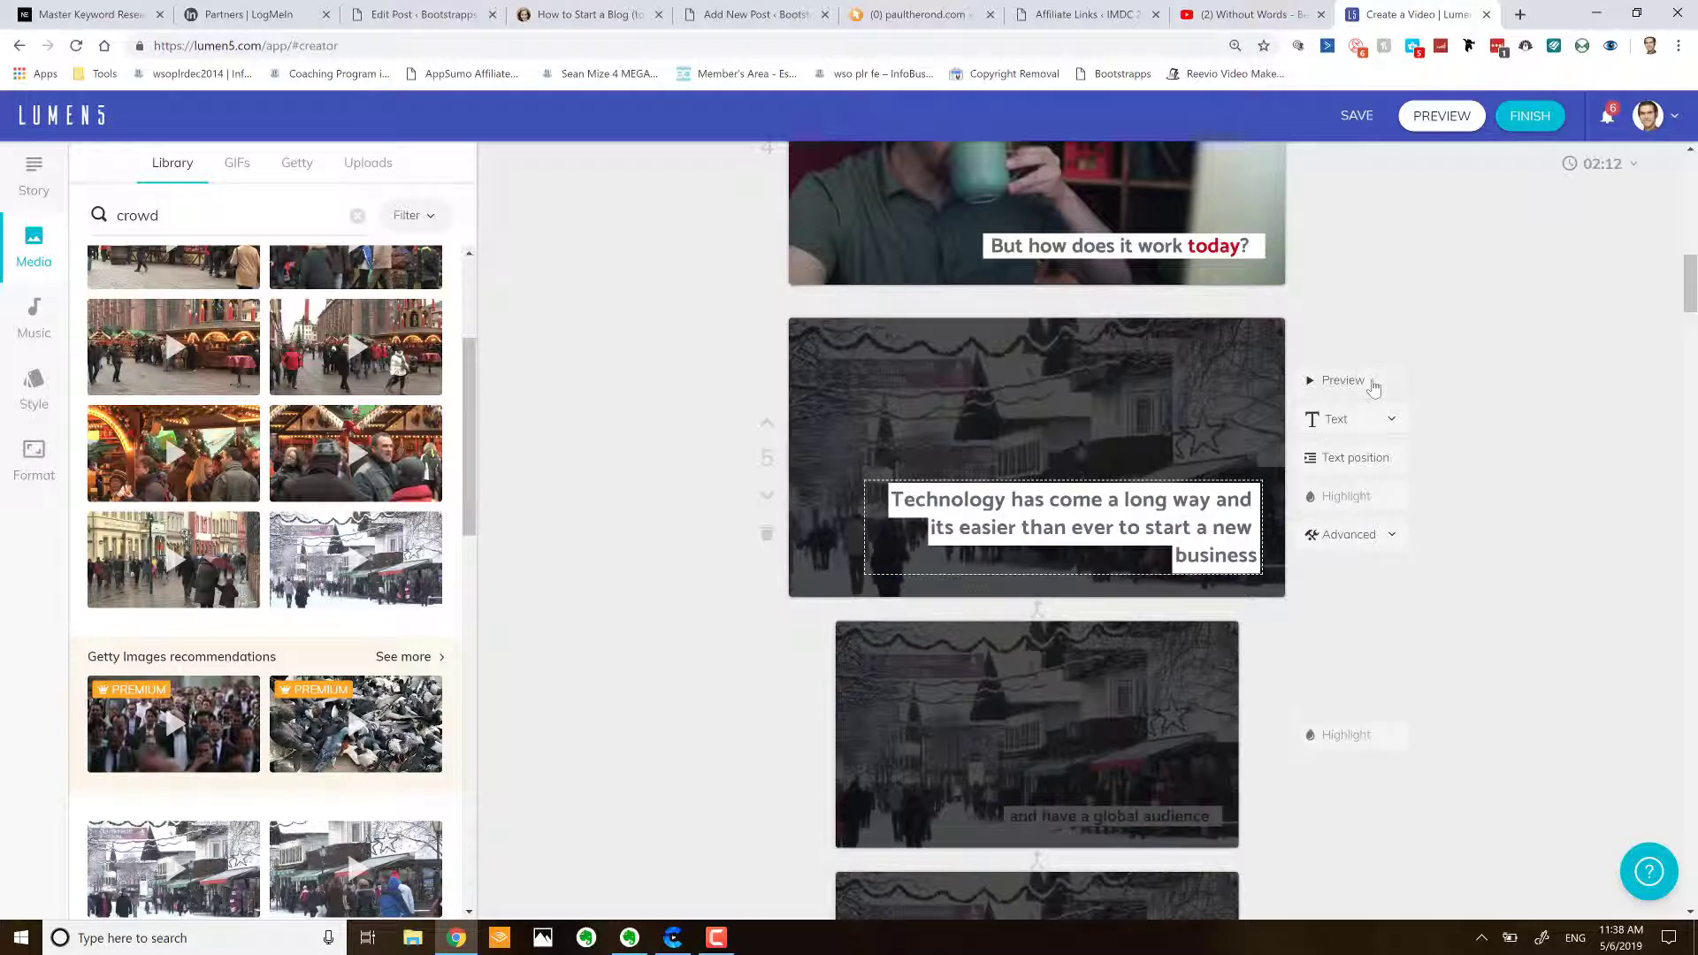
- Try the Quote style on the Technology caption, then switch it to Title
left_click(1385, 420)
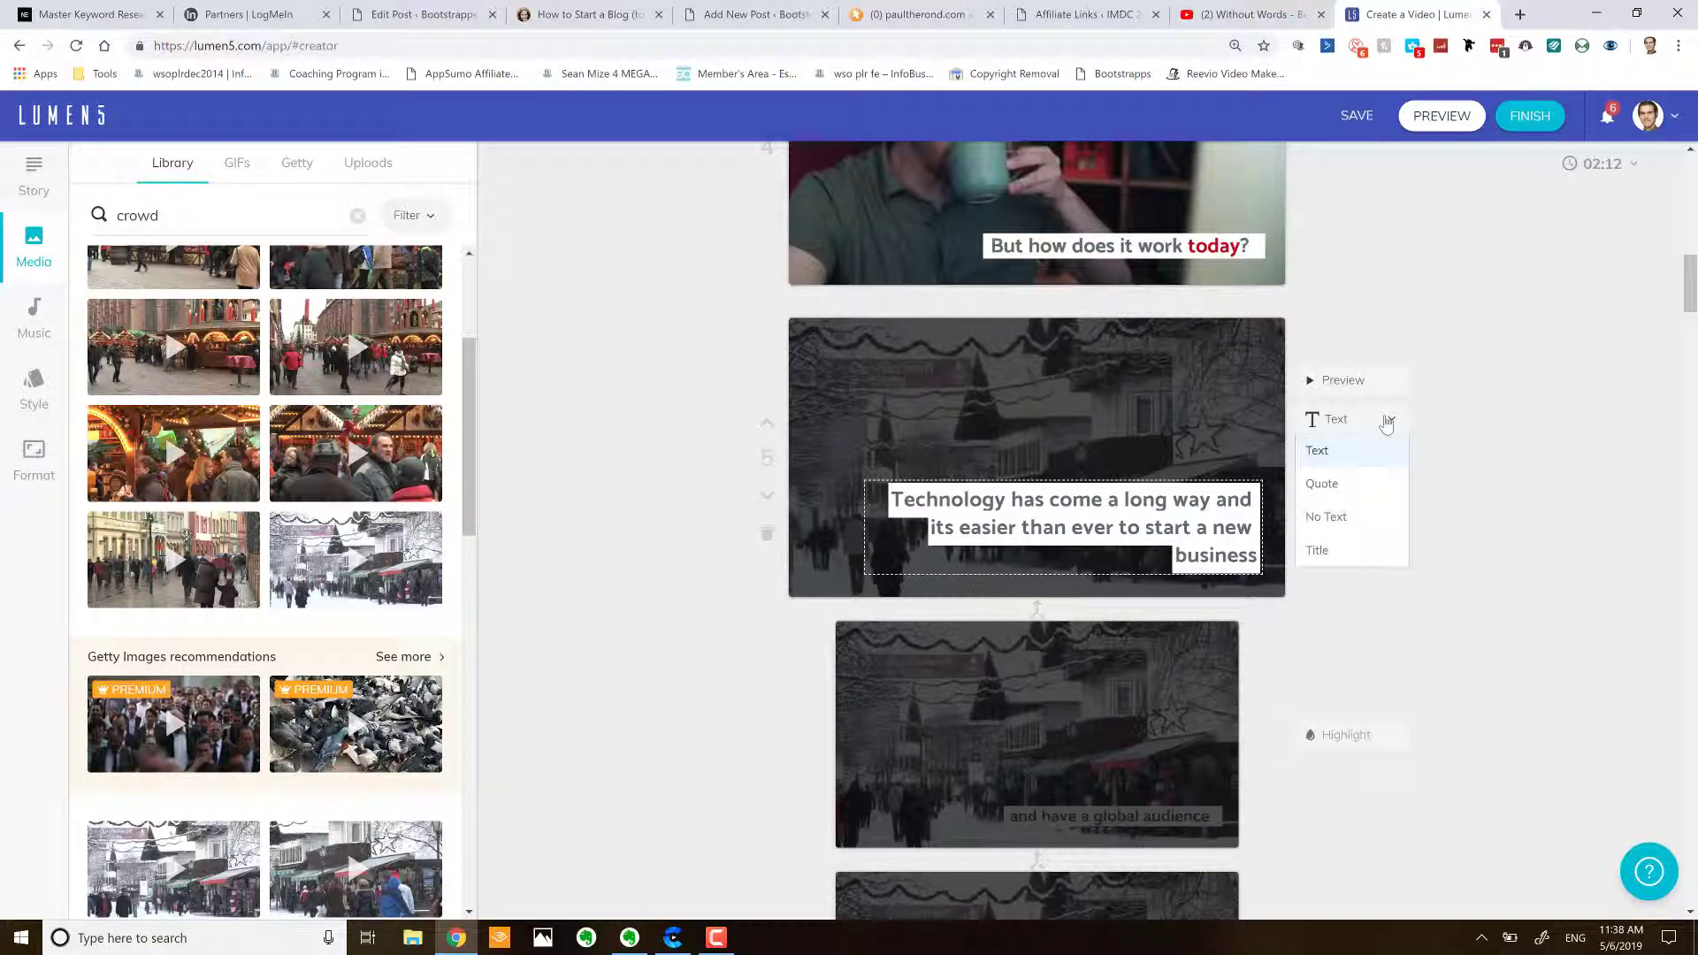
left_click(1354, 488)
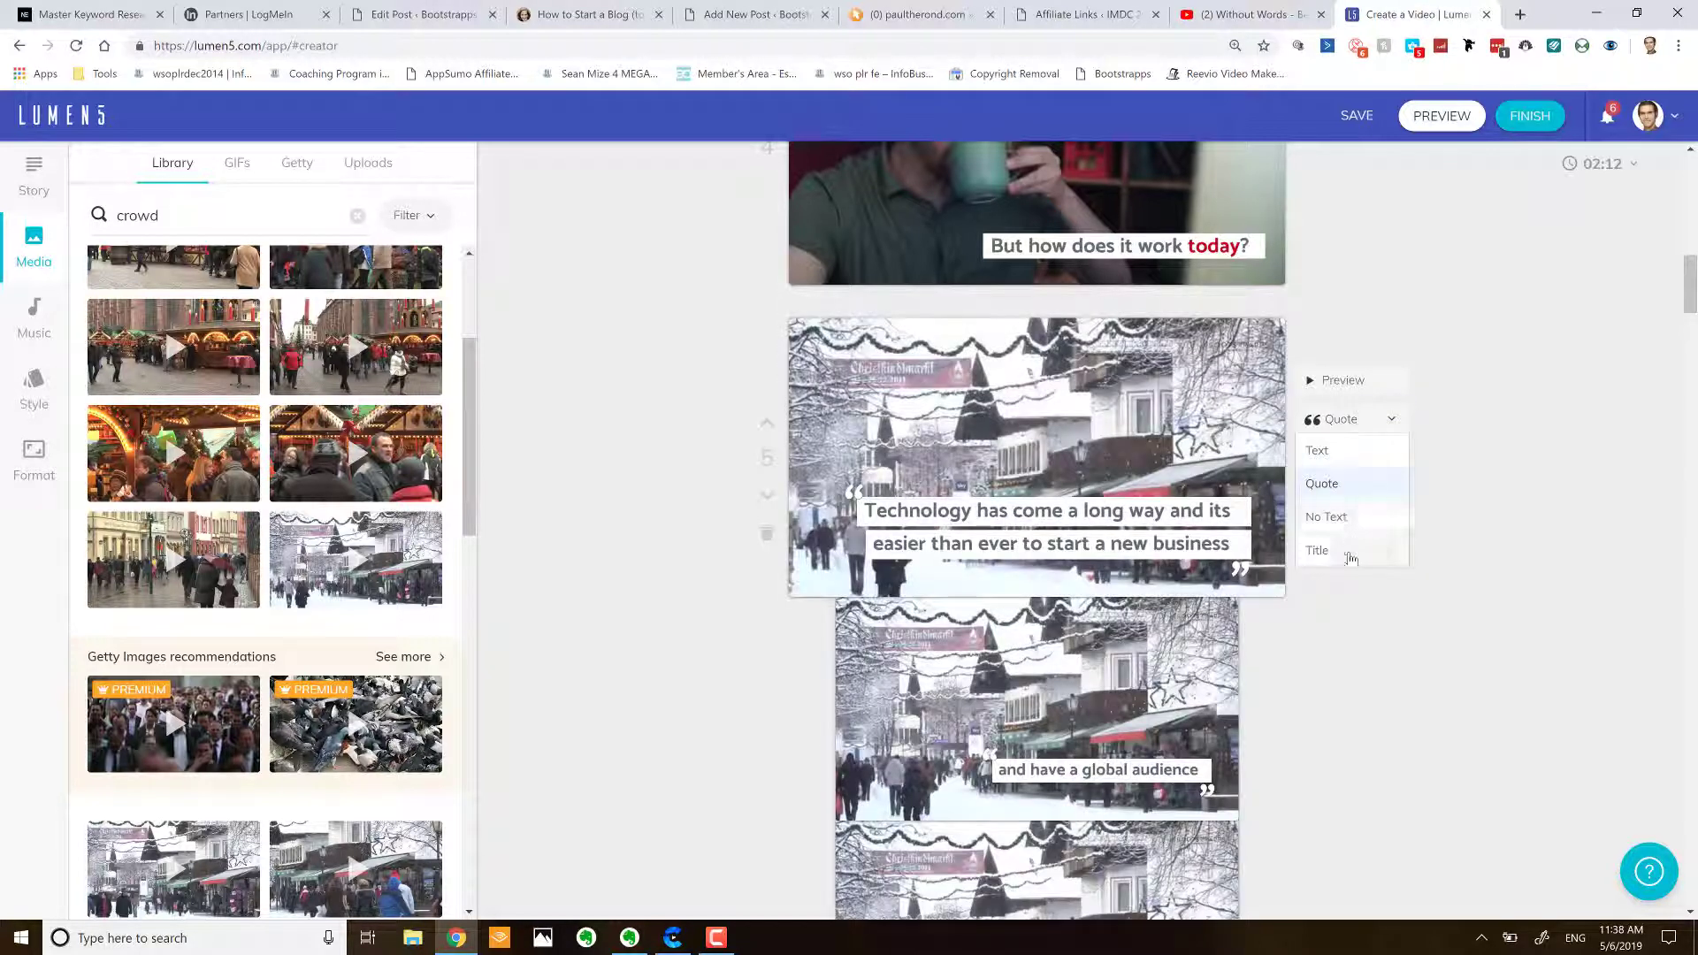
left_click(1350, 558)
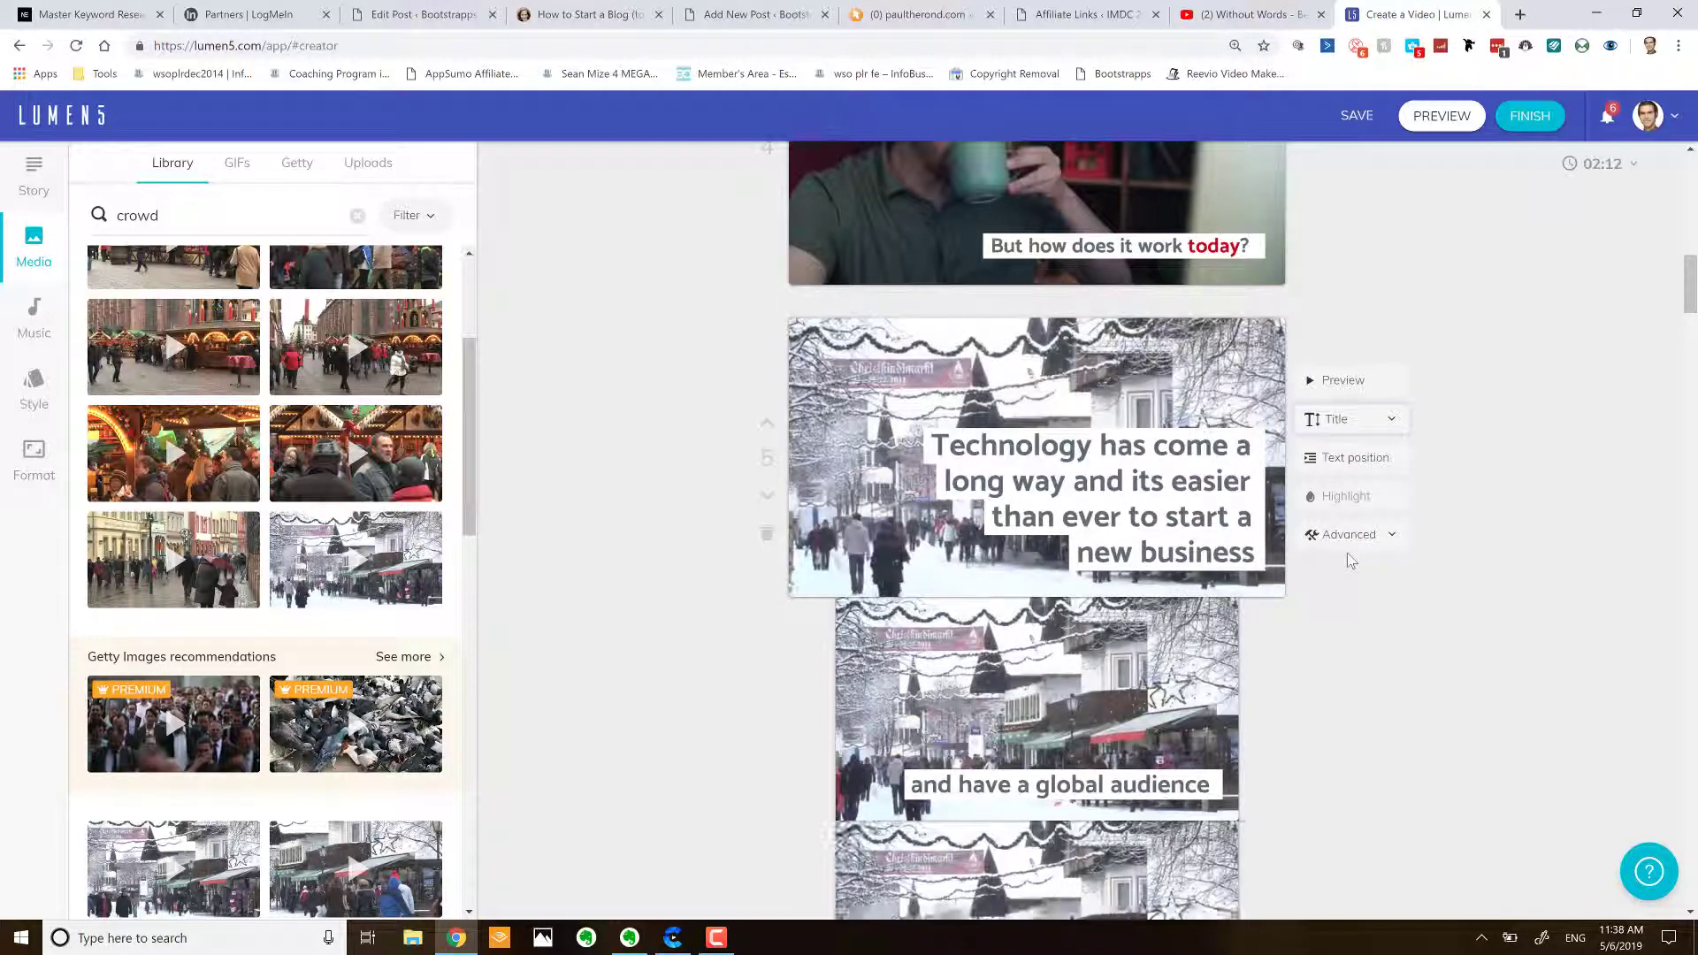
left_click(1350, 427)
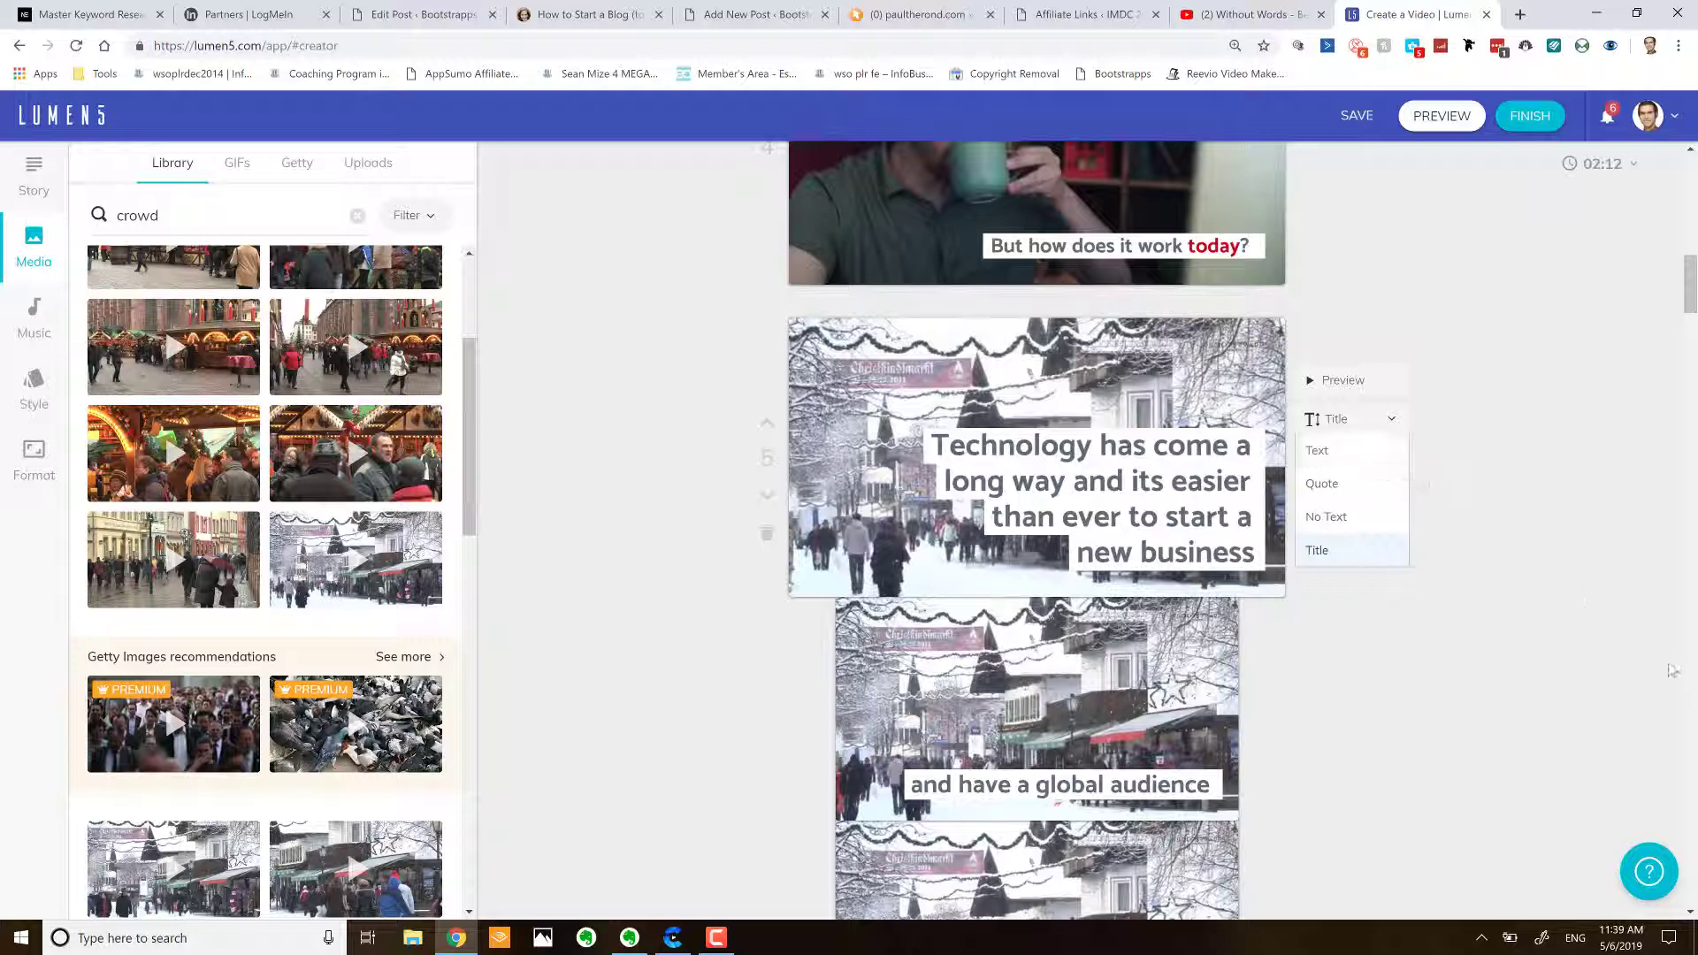
- Reset the Technology caption to Text style, browse formats, and open the Style settings with watermark options
left_click(1349, 450)
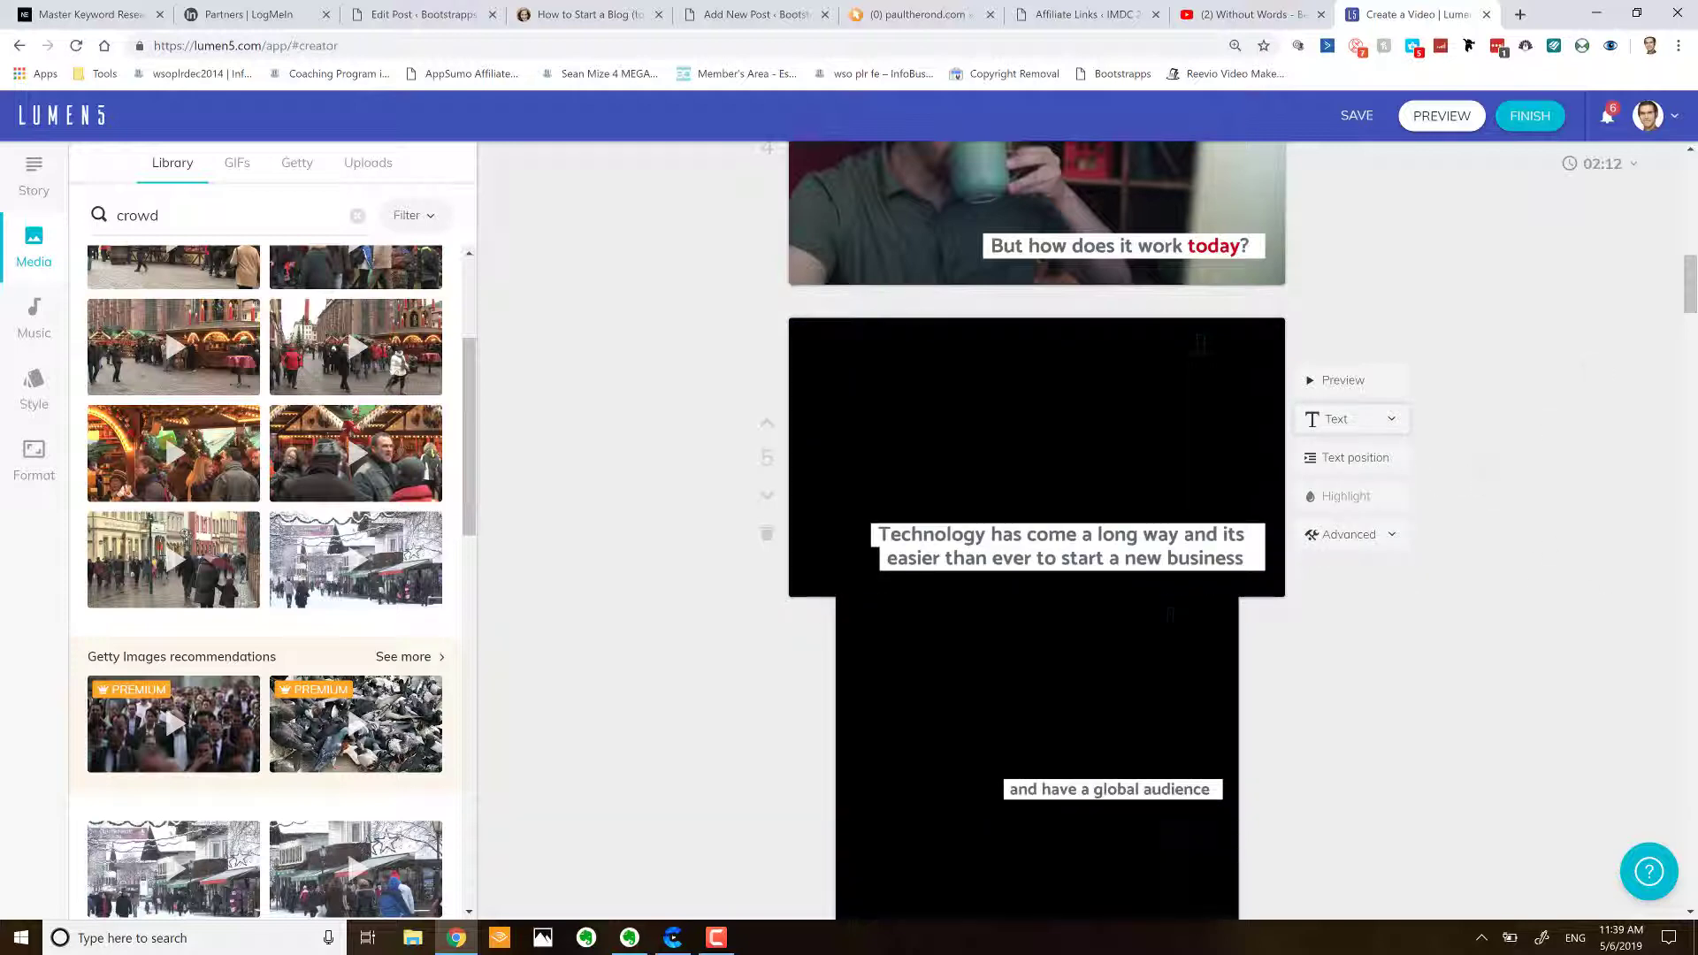
left_click(36, 460)
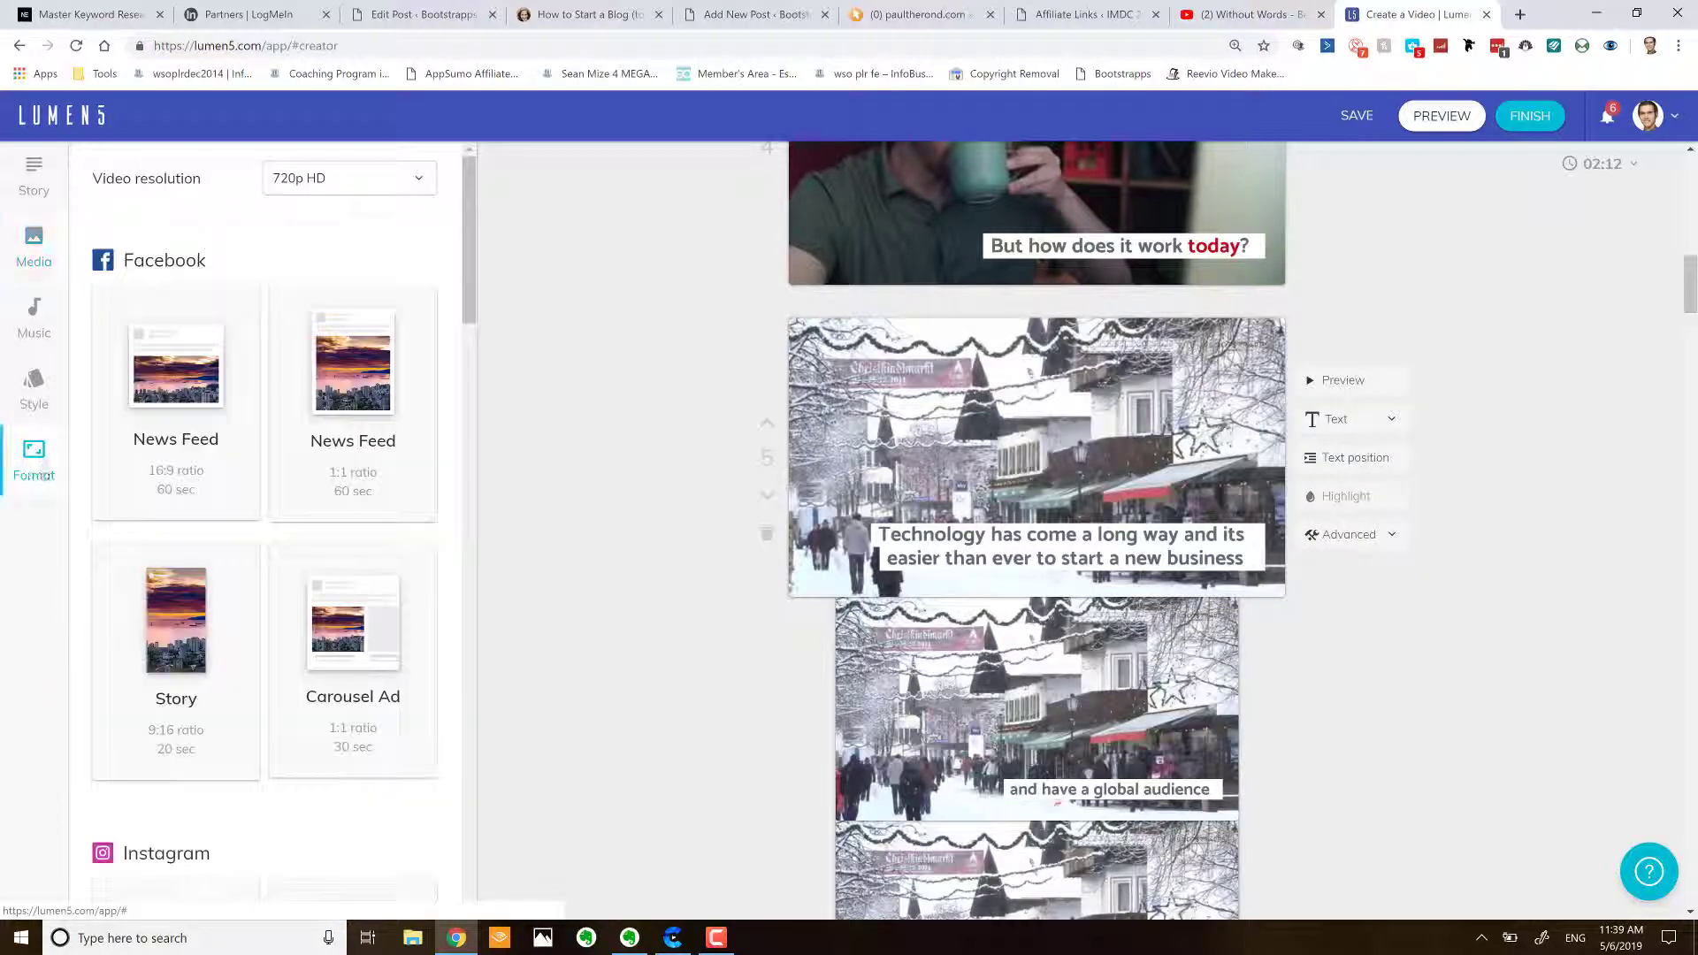
scroll(237, 363, "down", 3)
scroll(237, 362, "down", 1)
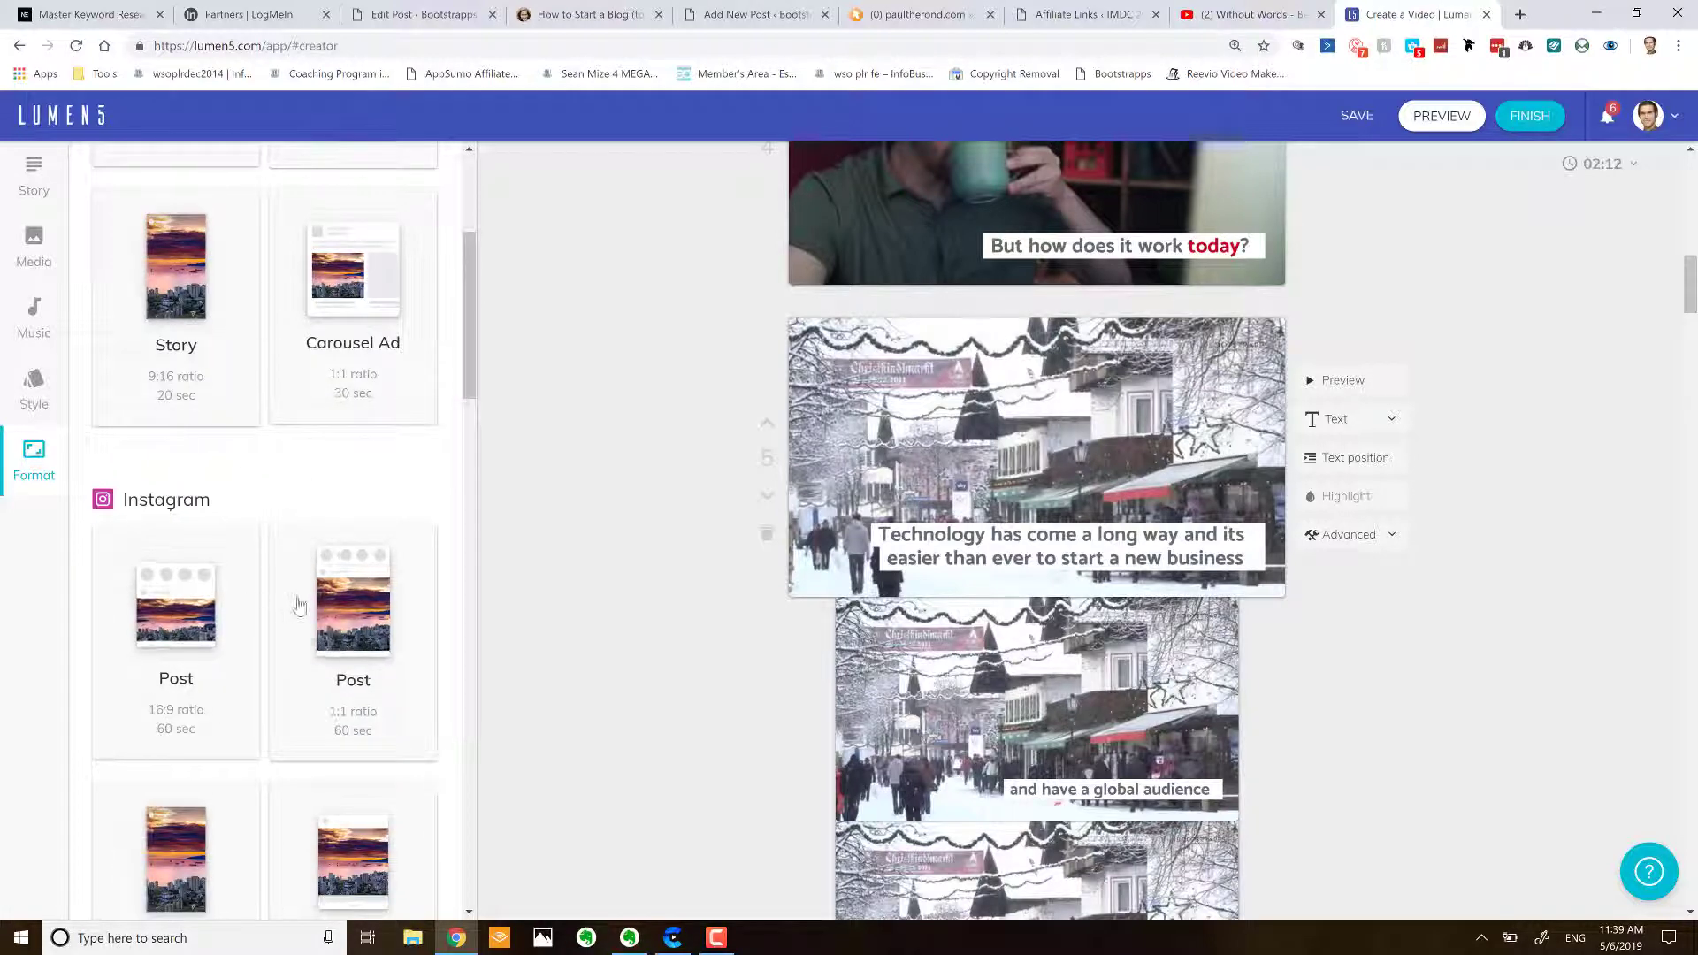
left_click(33, 390)
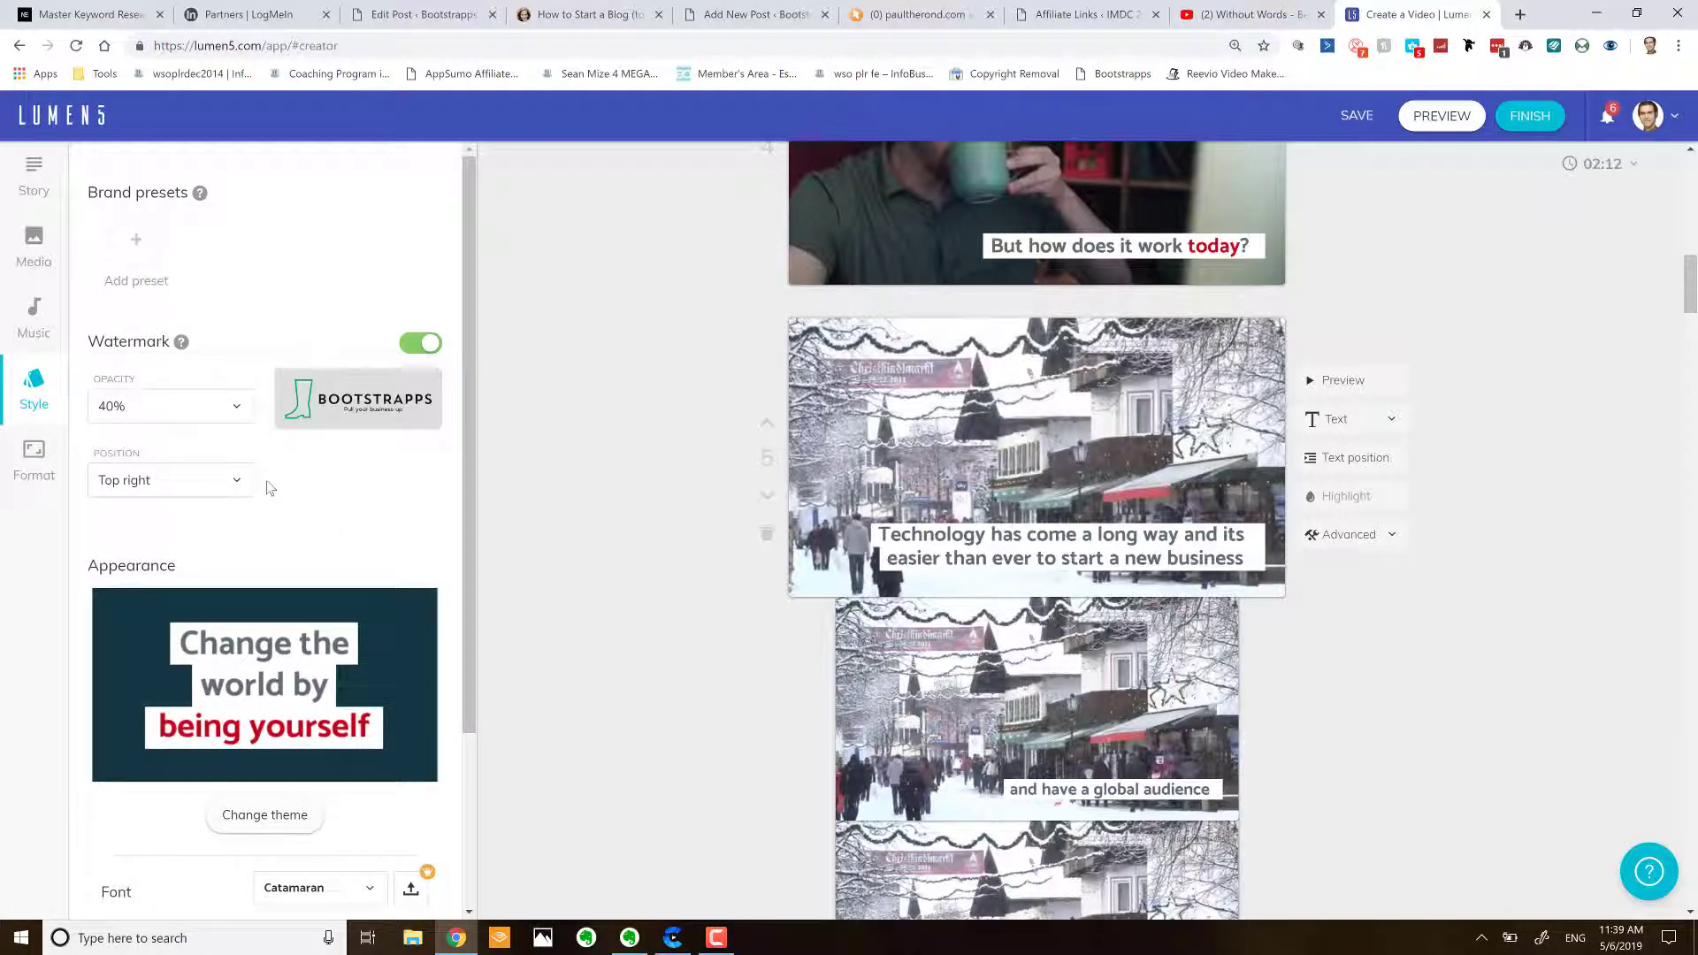
mouse_move(318, 444)
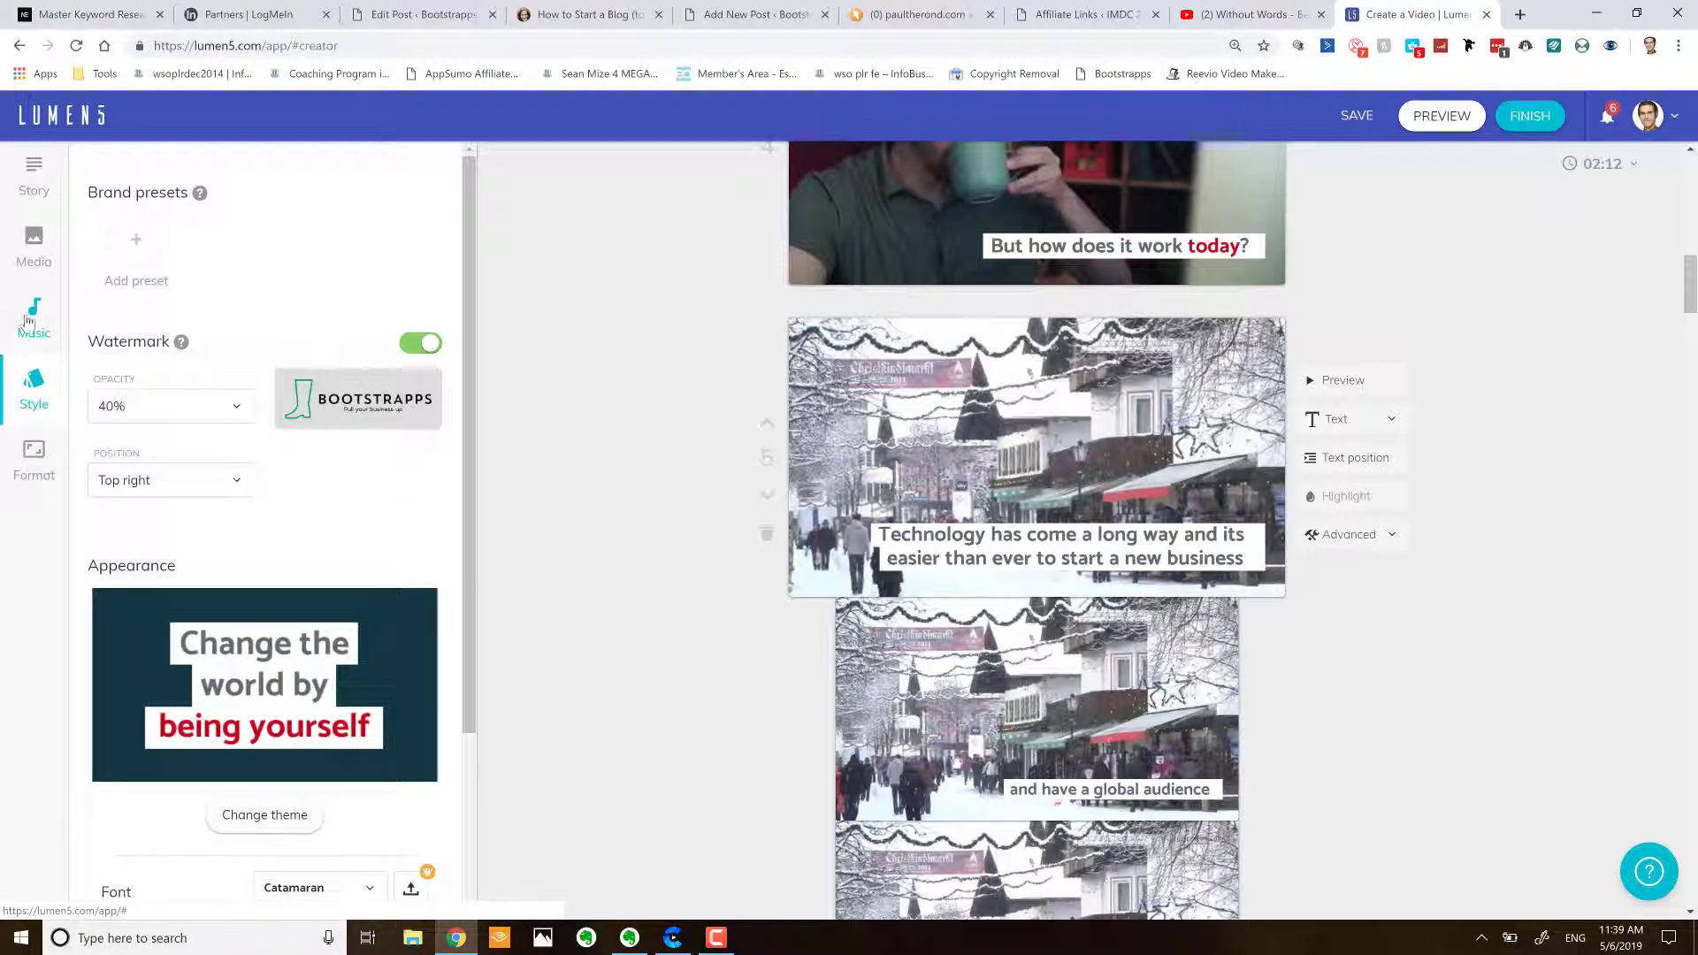
- Check the music track list, then clear the 'crowd' search in the media library
left_click(32, 319)
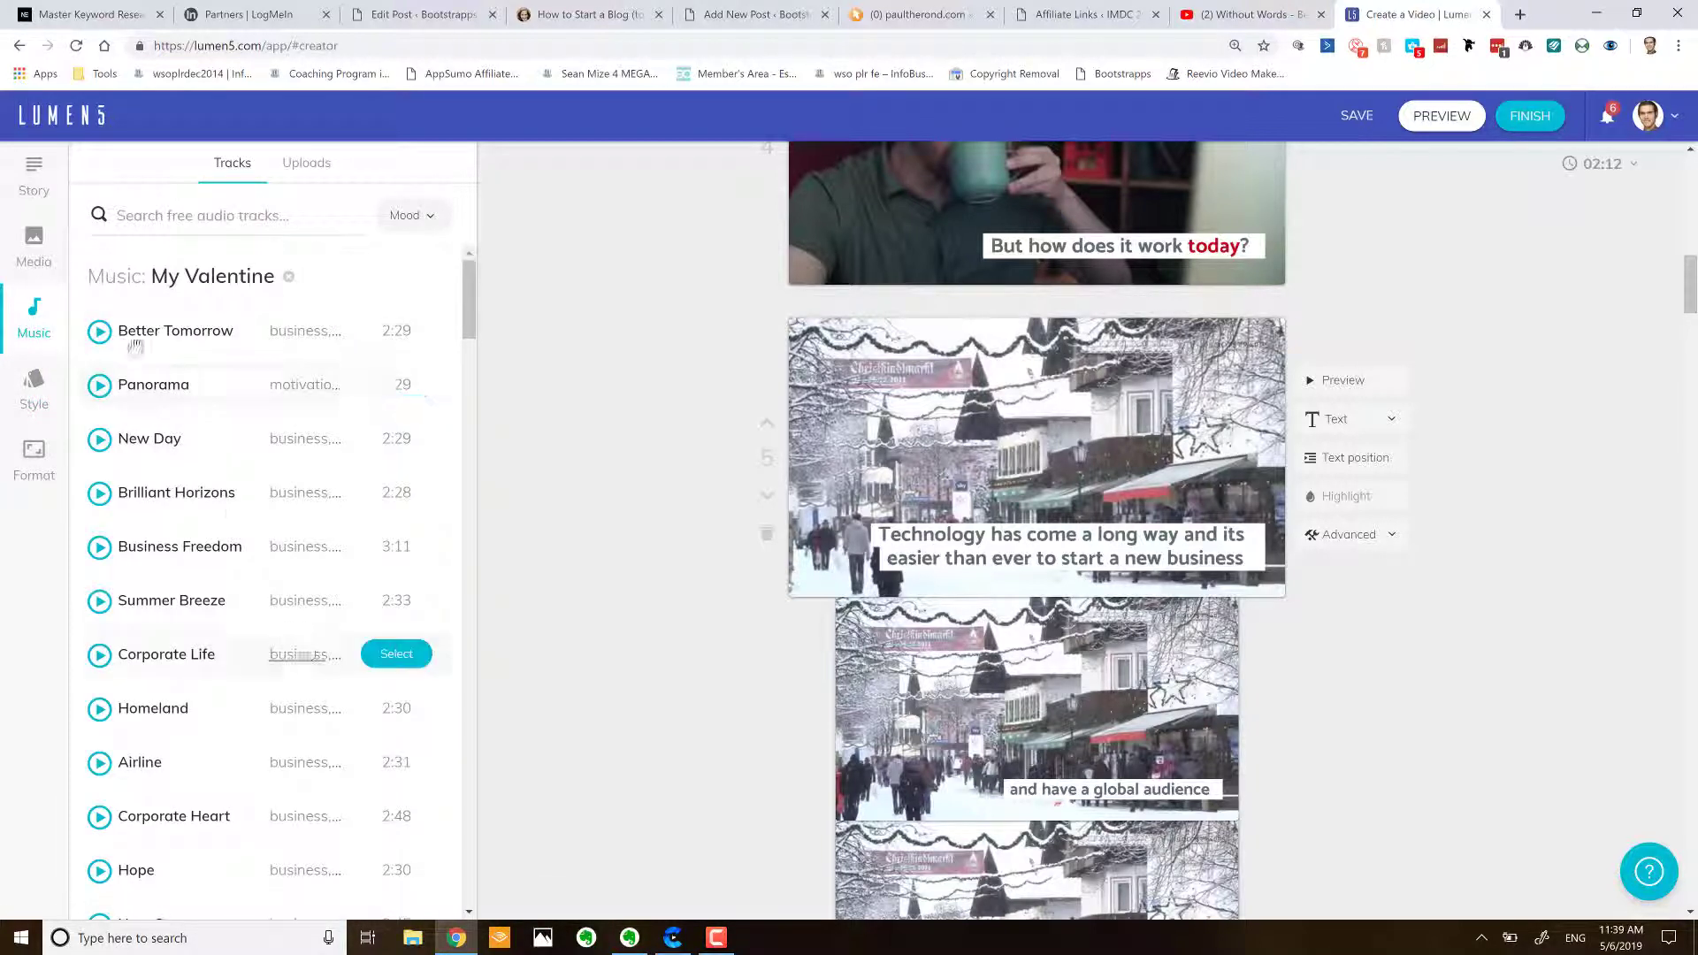
left_click(43, 255)
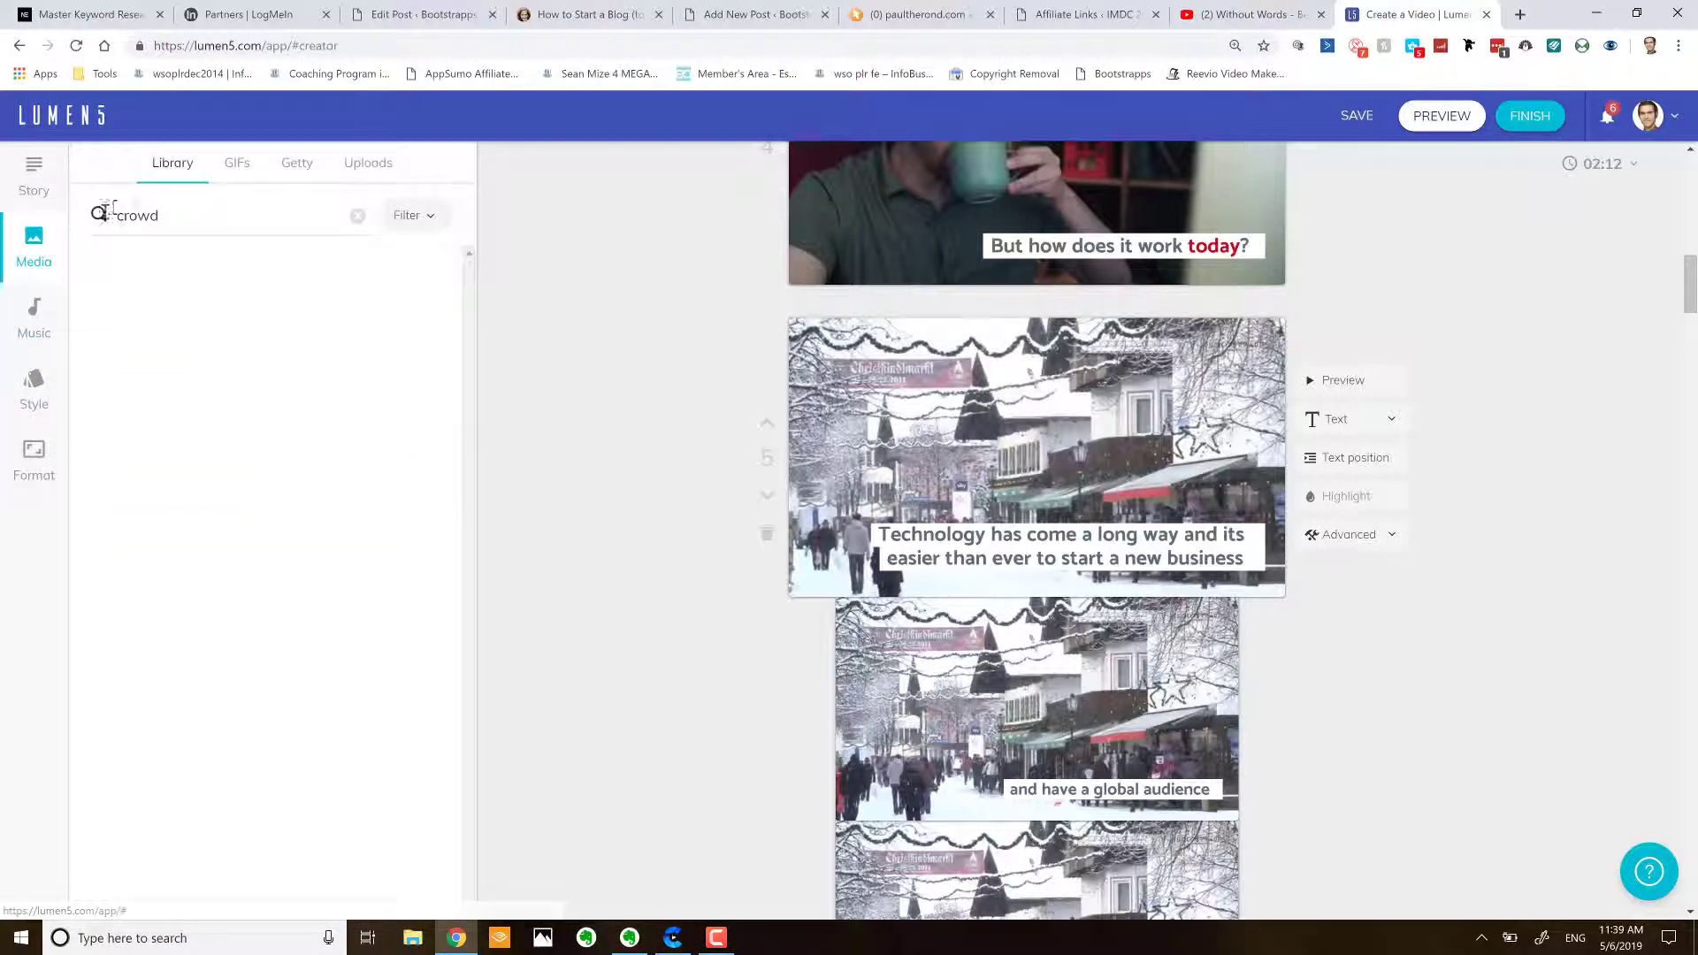
left_click(356, 216)
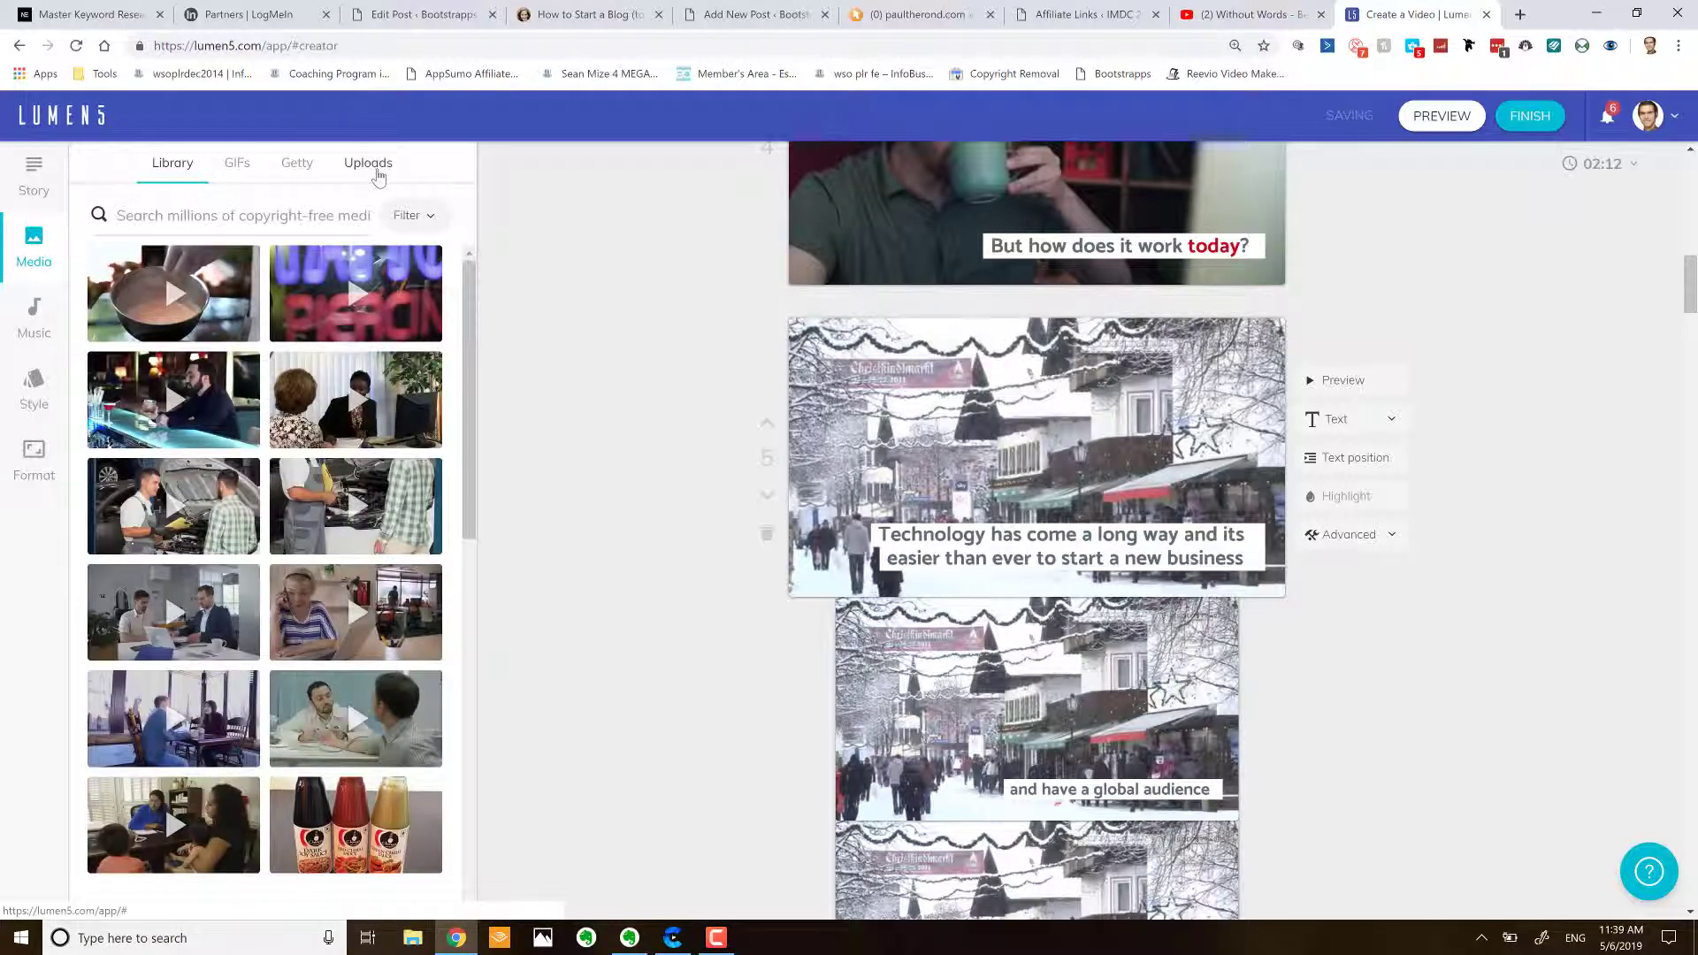
- Show the blog post's story text and scroll through the article
left_click(34, 176)
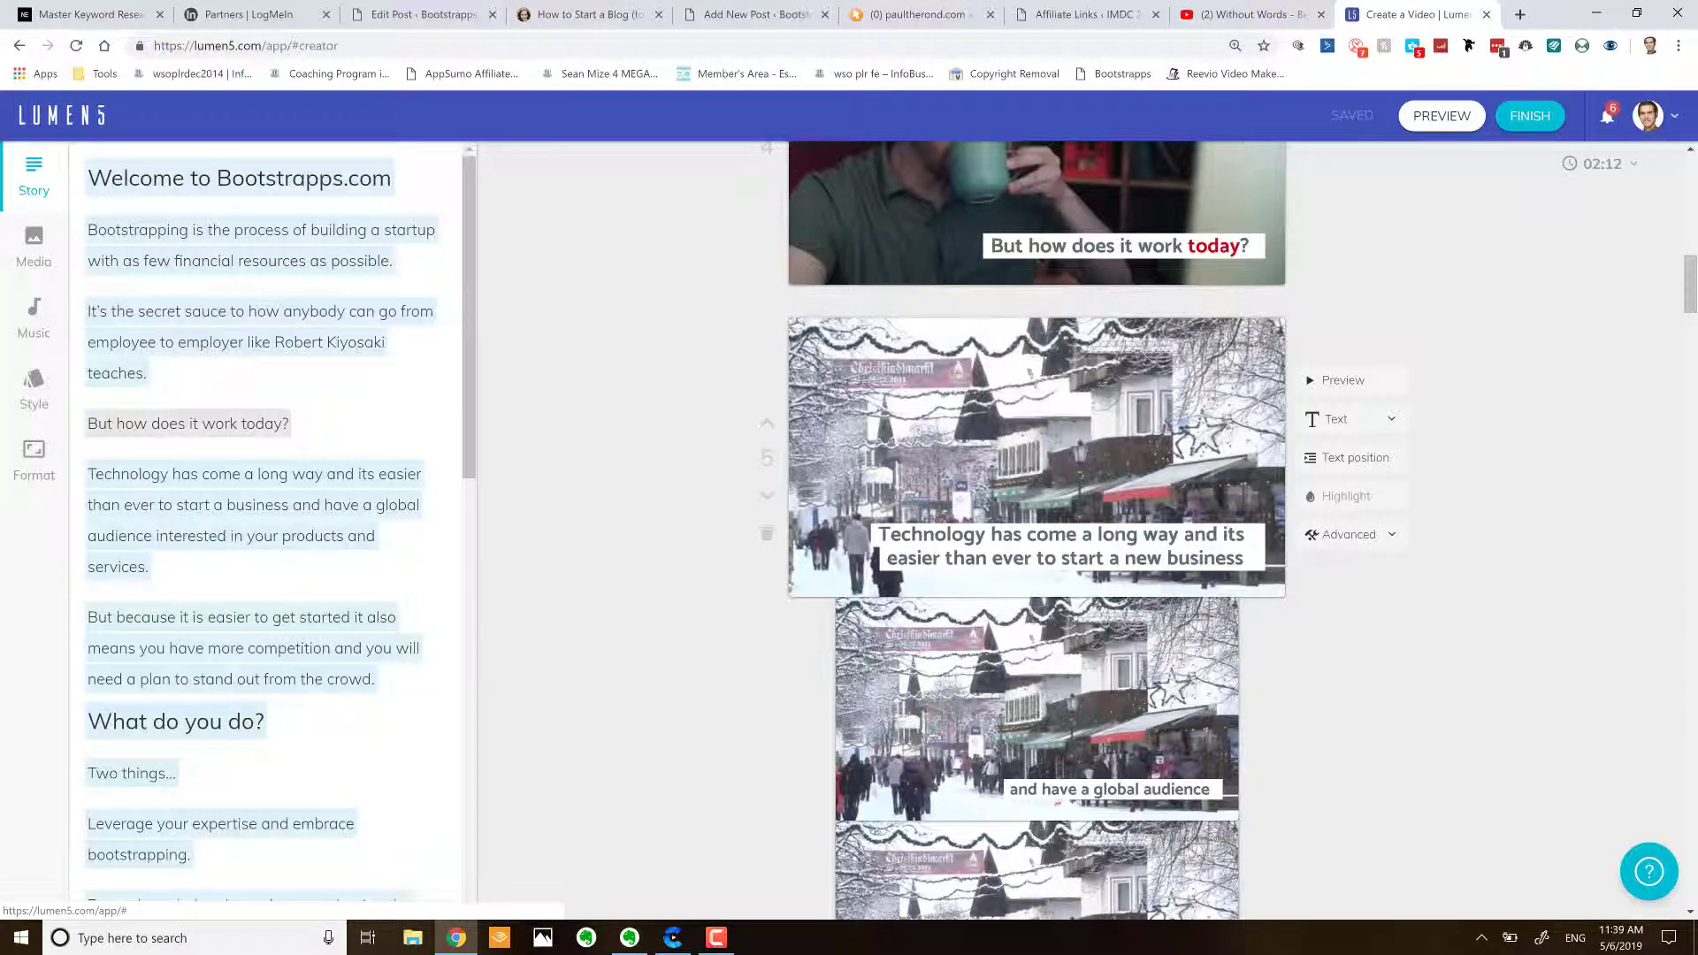
scroll(237, 372, "down", 5)
scroll(238, 371, "down", 2)
scroll(237, 371, "up", 5)
scroll(239, 442, "down", 10)
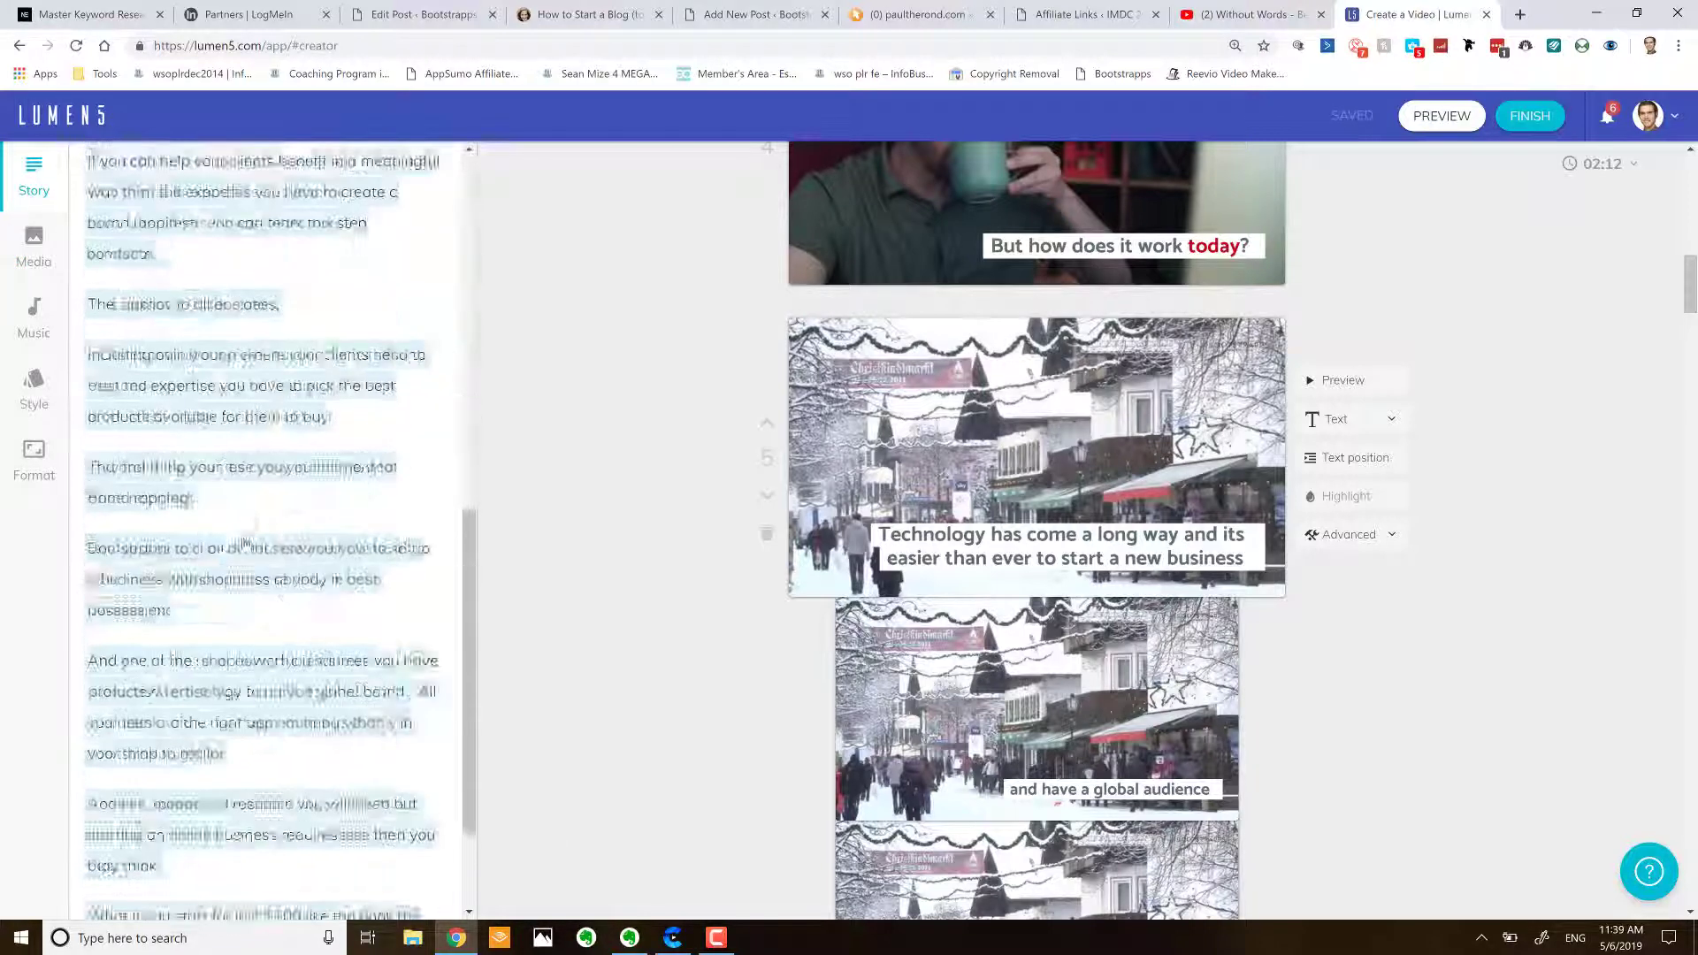